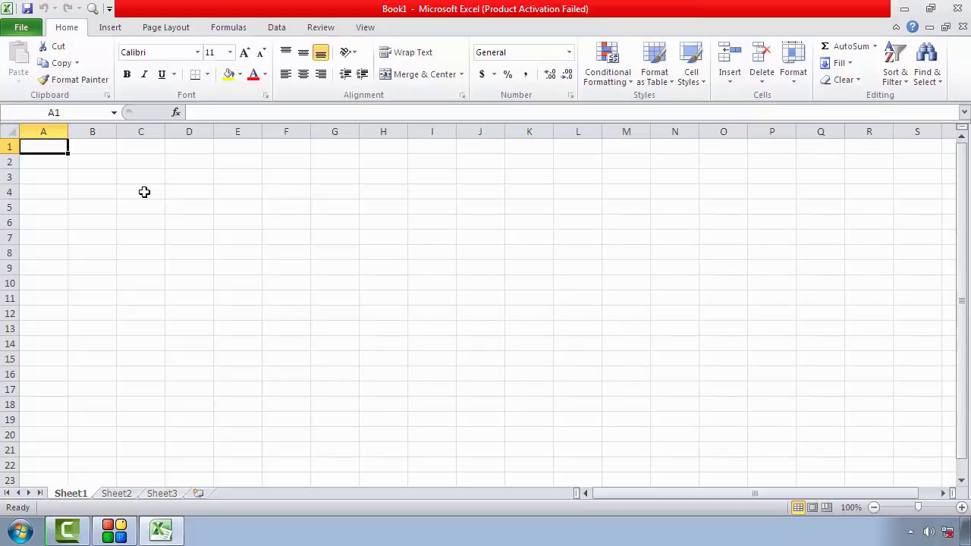
Enter 2 and 4 in A1:A2 and extend the series down to A19.
text(2)
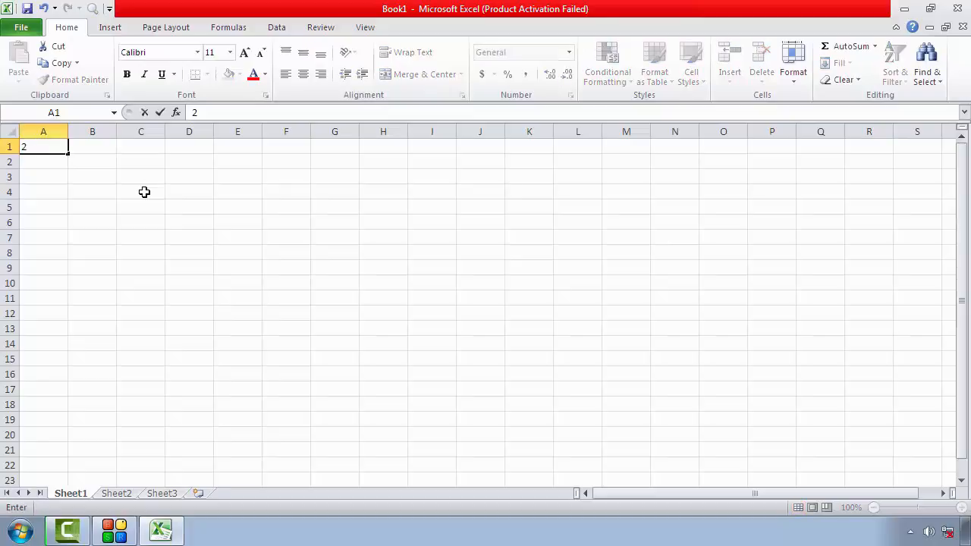
key(Return)
text(4)
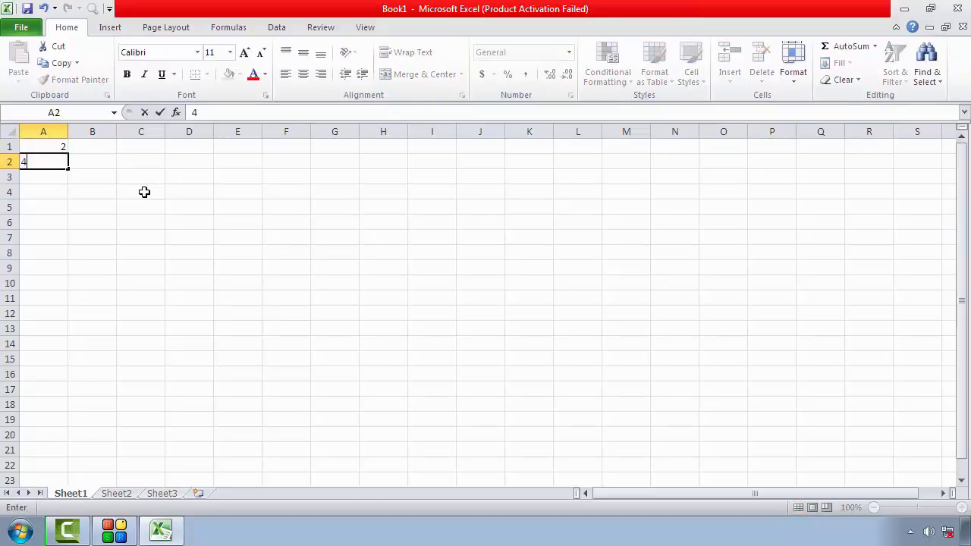
key(Return)
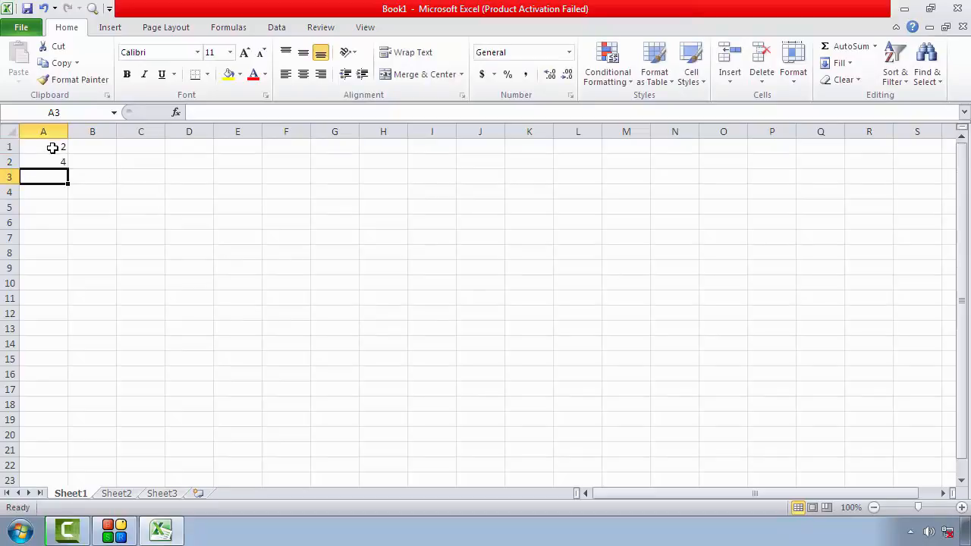
drag(53, 148, 50, 156)
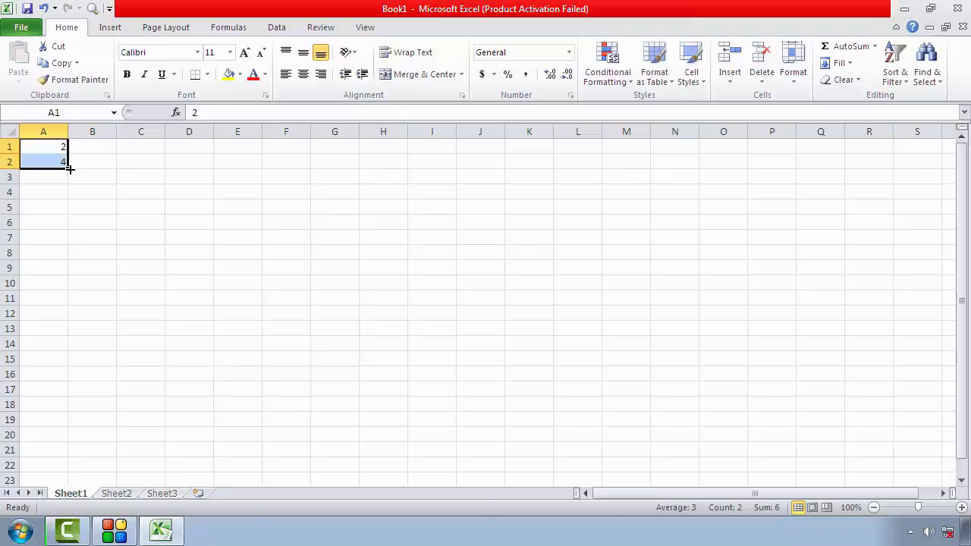
drag(69, 170, 56, 424)
click(108, 301)
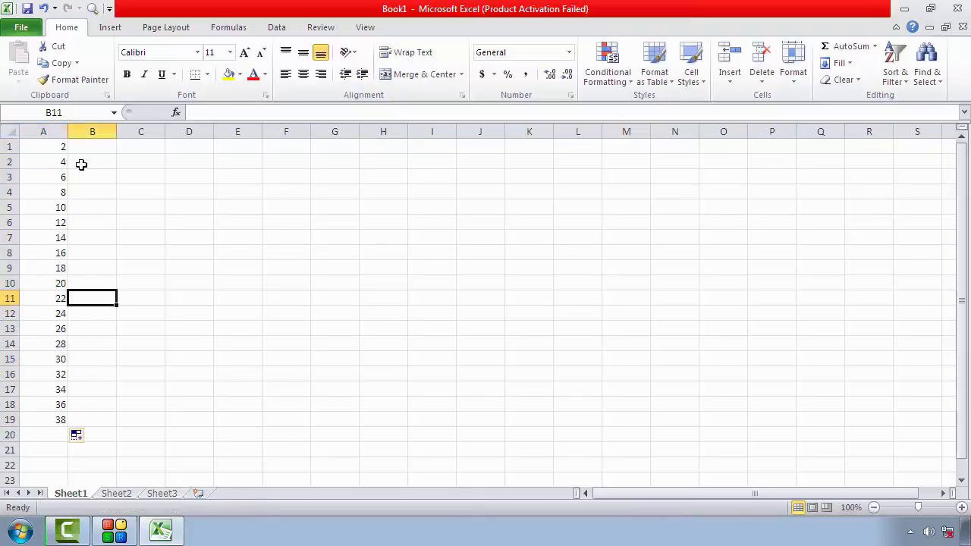
Delete the contents of A11:A21 so that column A's series ends at 20.
drag(45, 147, 54, 425)
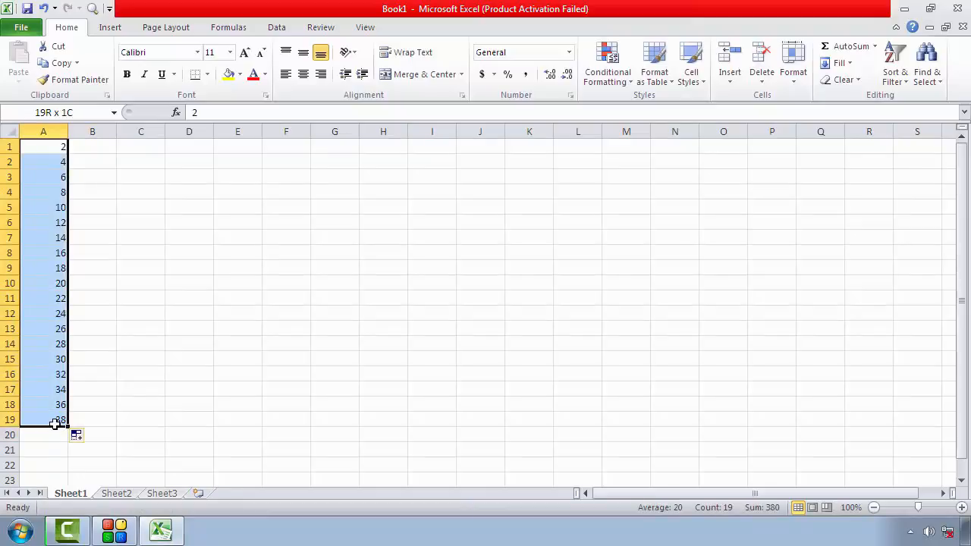
click(80, 287)
drag(53, 299, 51, 441)
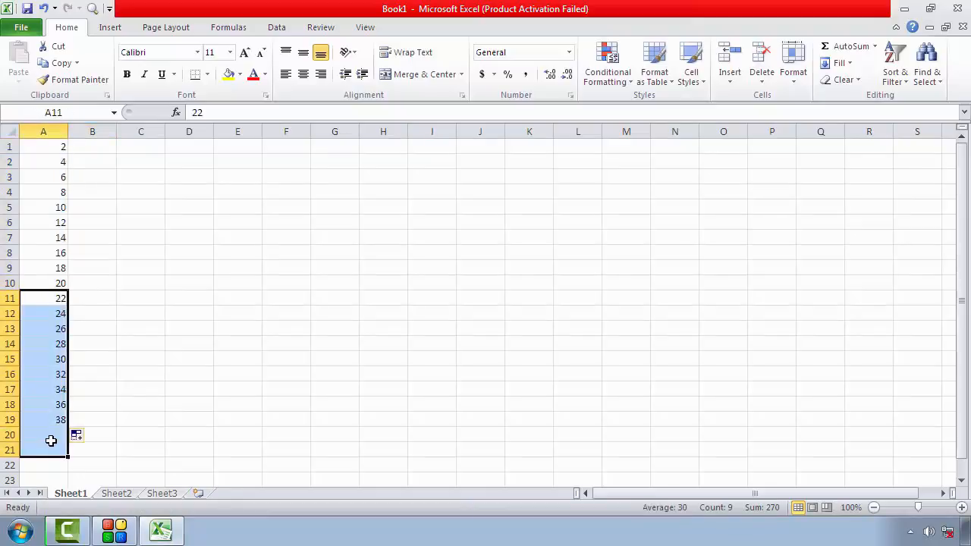
key(Delete)
Enter 3 and 6 in B1:B2 and extend the series down to B10.
click(107, 151)
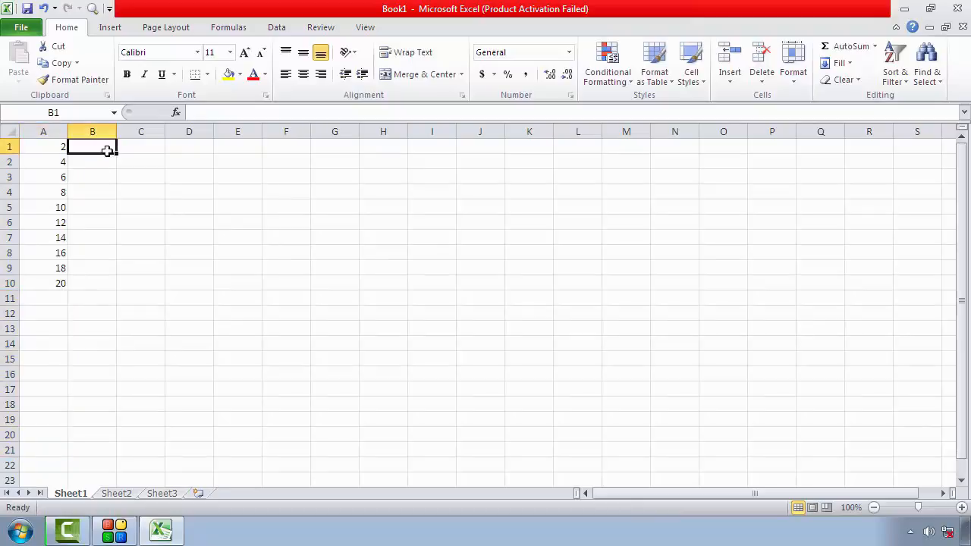
text(3)
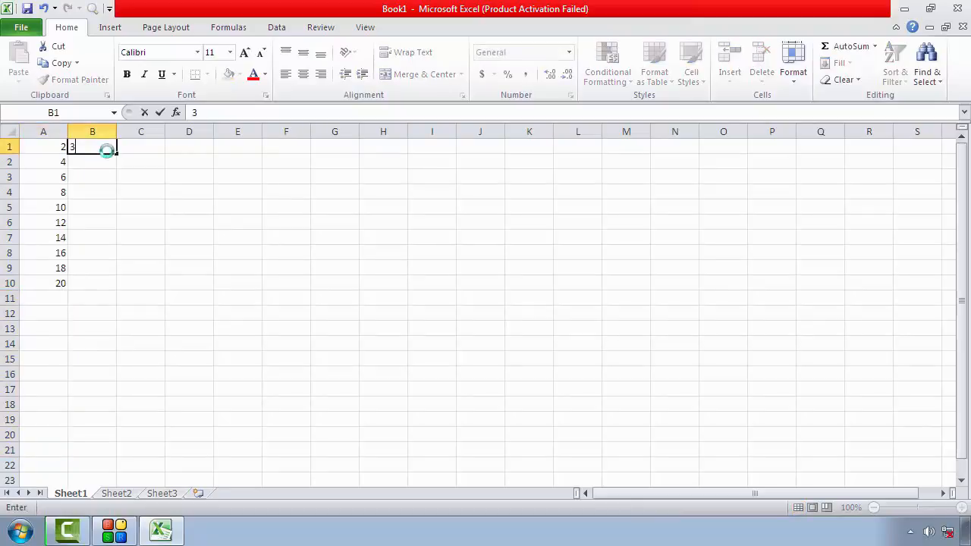
key(Return)
text(6)
key(Return)
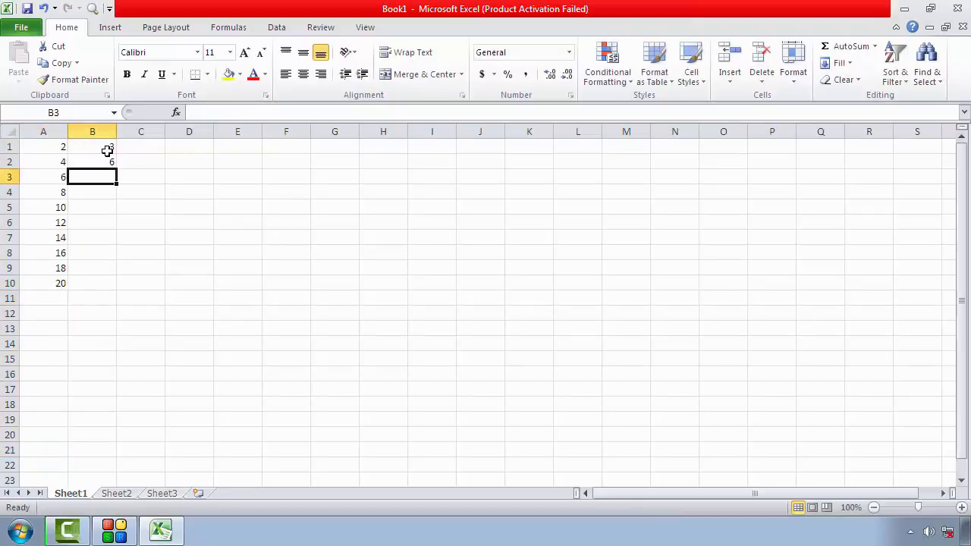
drag(107, 151, 106, 286)
click(195, 253)
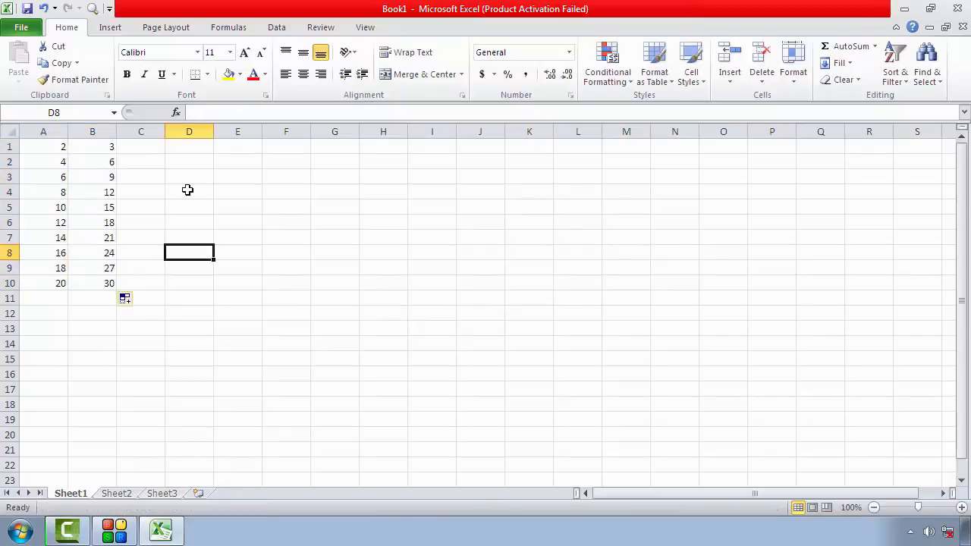
Enter 1 and 2 in C1:C2 and extend the series down to C10.
click(150, 147)
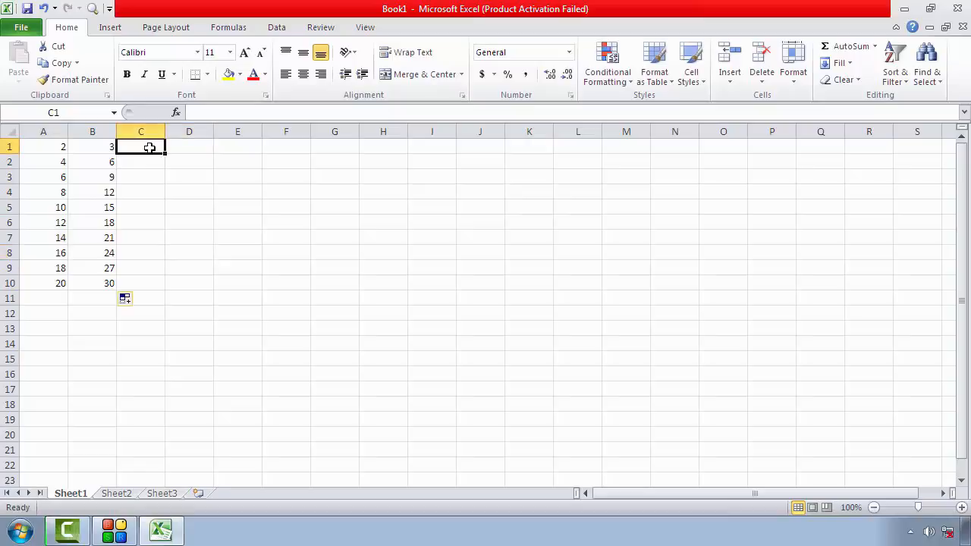
text(1)
key(Return)
text(2)
key(Return)
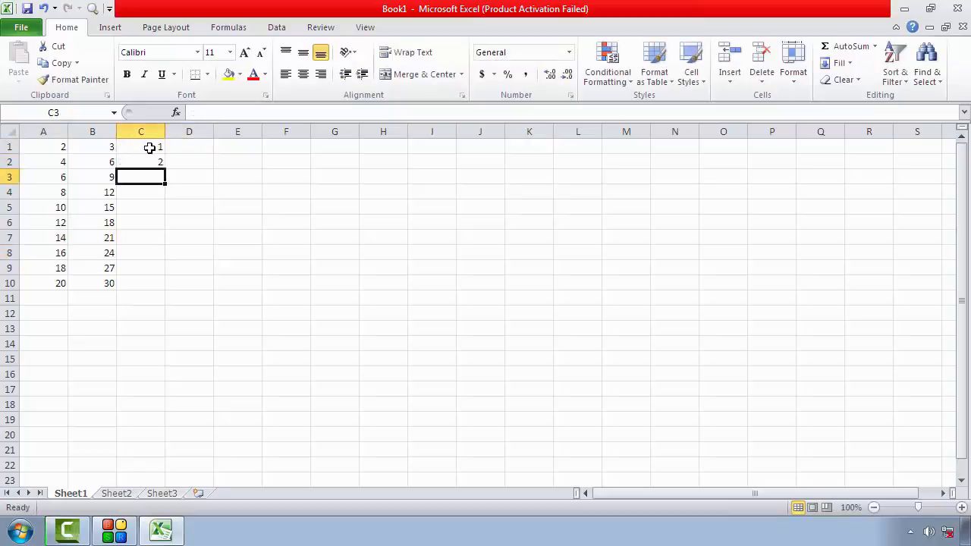
drag(148, 148, 149, 289)
click(223, 228)
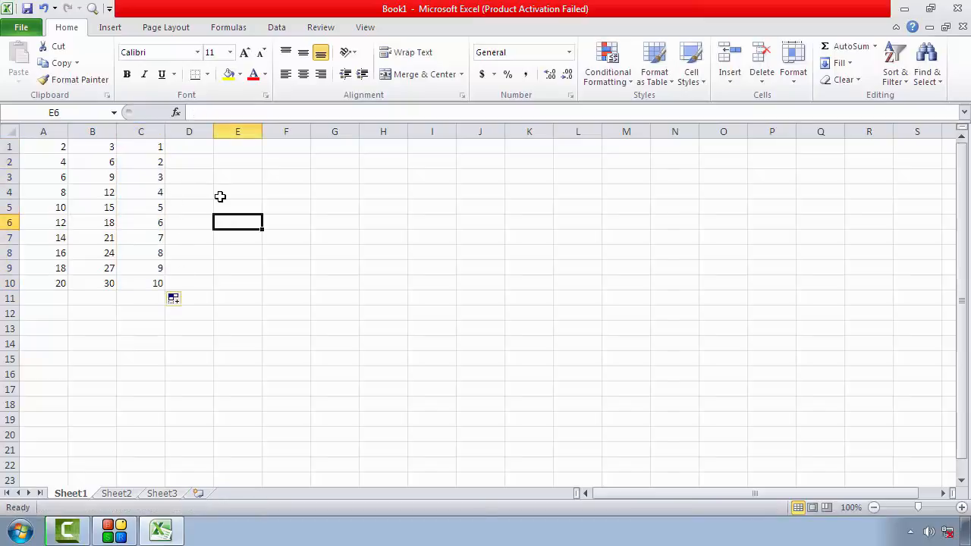
Enter 100 and 99 in D1:D2 and extend the descending series down to D21.
click(204, 146)
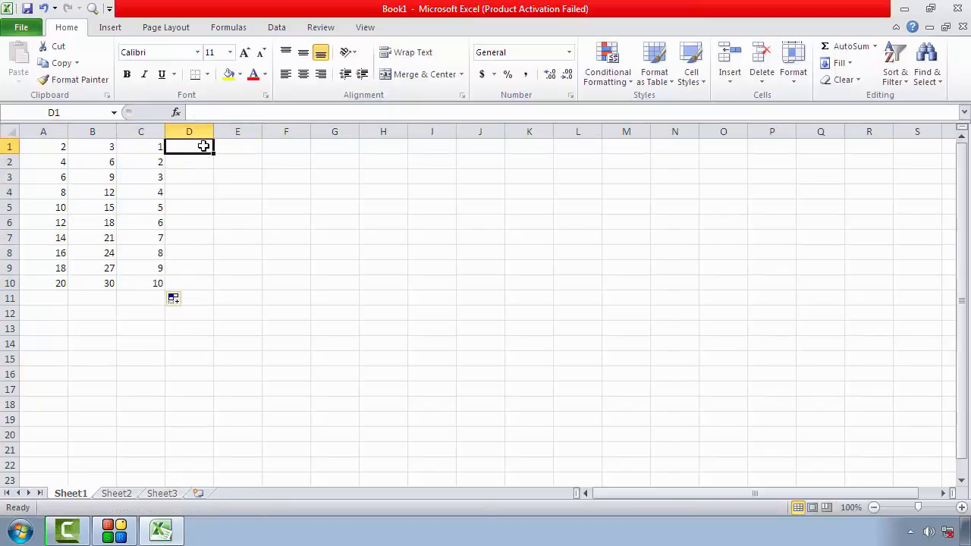
text(10)
key(BackSpace)
key(BackSpace)
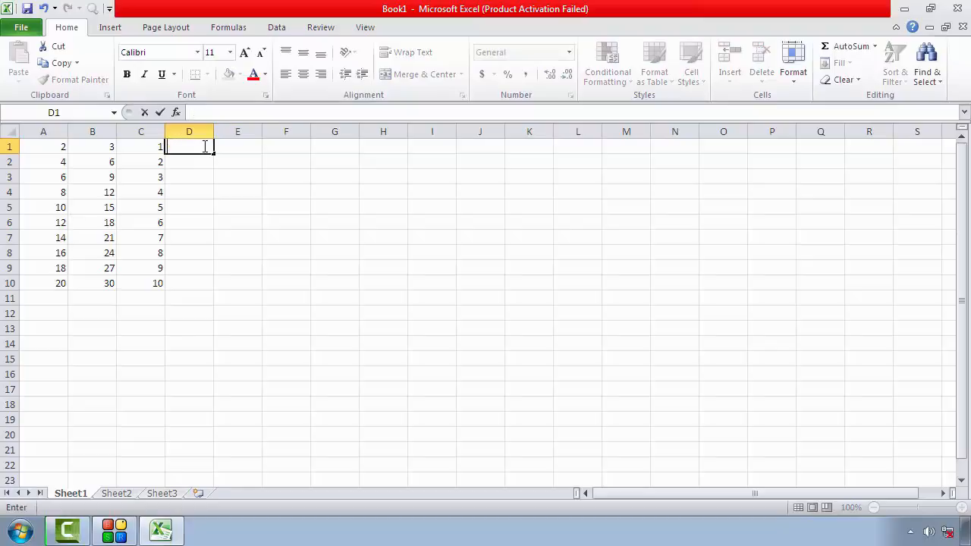
text(100)
click(200, 161)
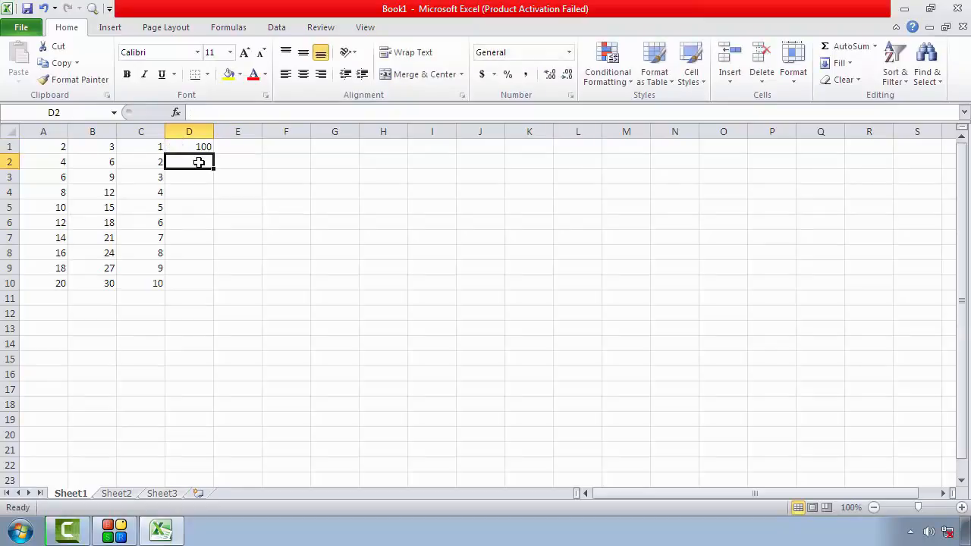
text(99)
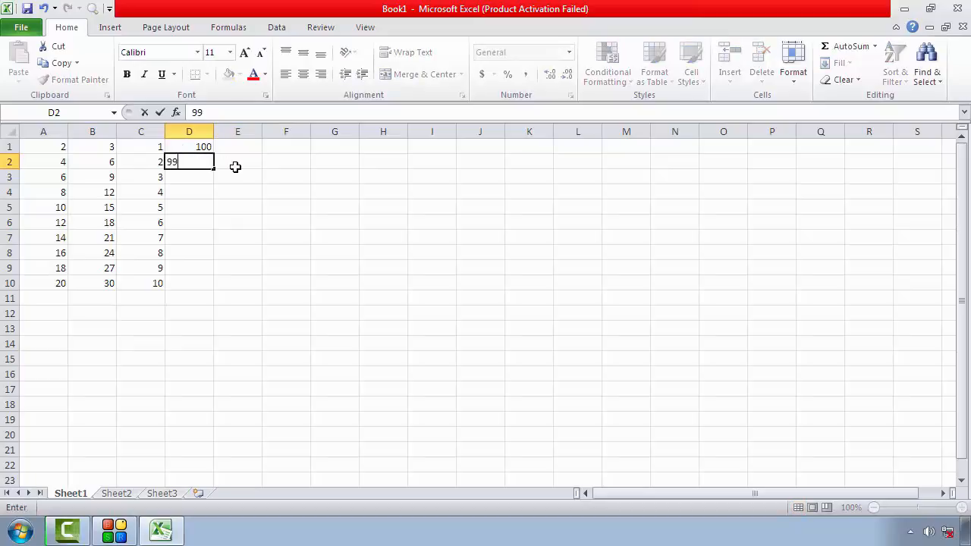
click(235, 166)
drag(210, 144, 172, 458)
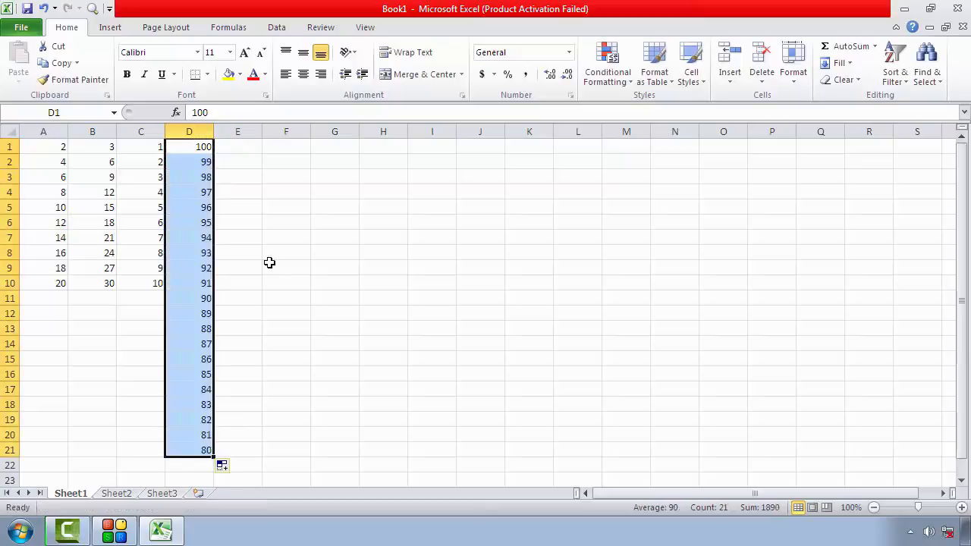
click(269, 263)
drag(202, 152, 206, 156)
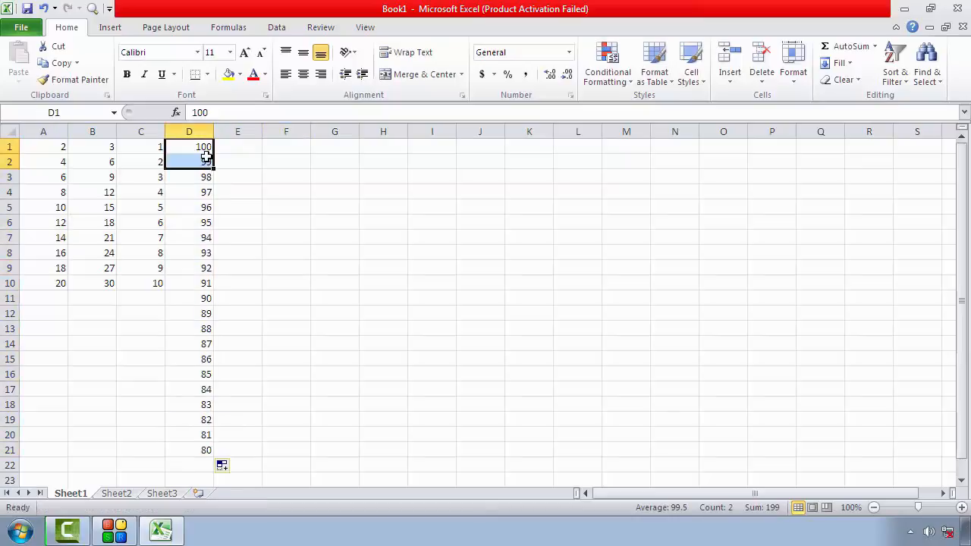
Enter 1 and 2 in E1:F1 and extend the series across row 1 to R1.
click(227, 144)
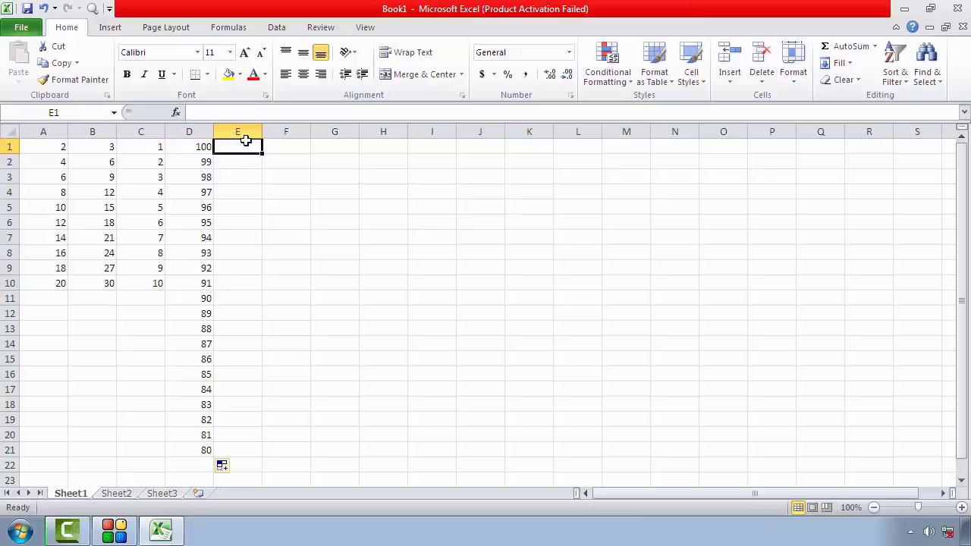
text(1)
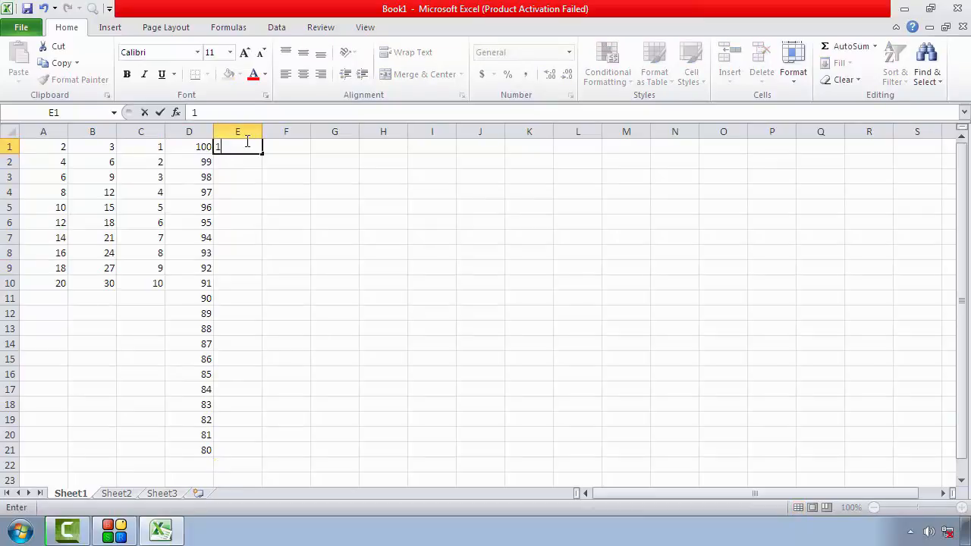
key(Tab)
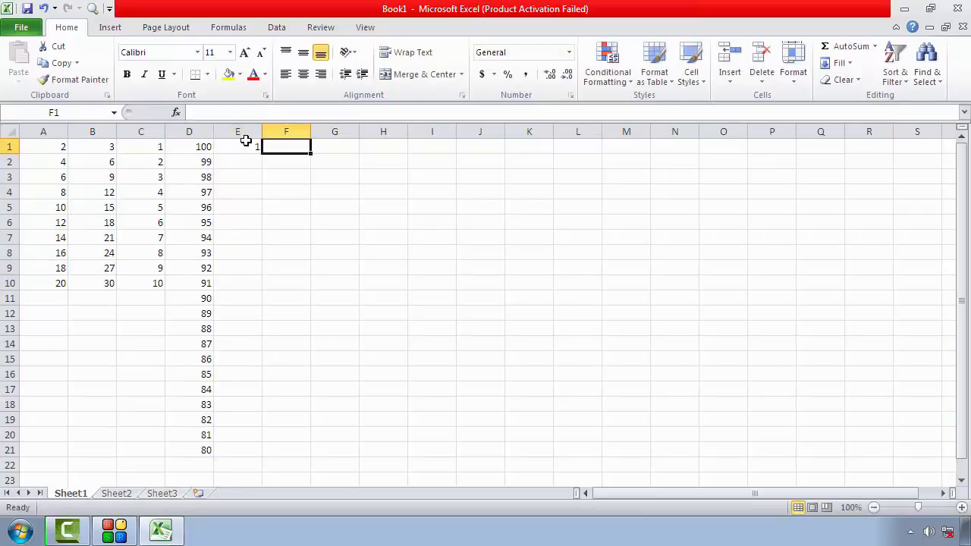
text(2)
key(Tab)
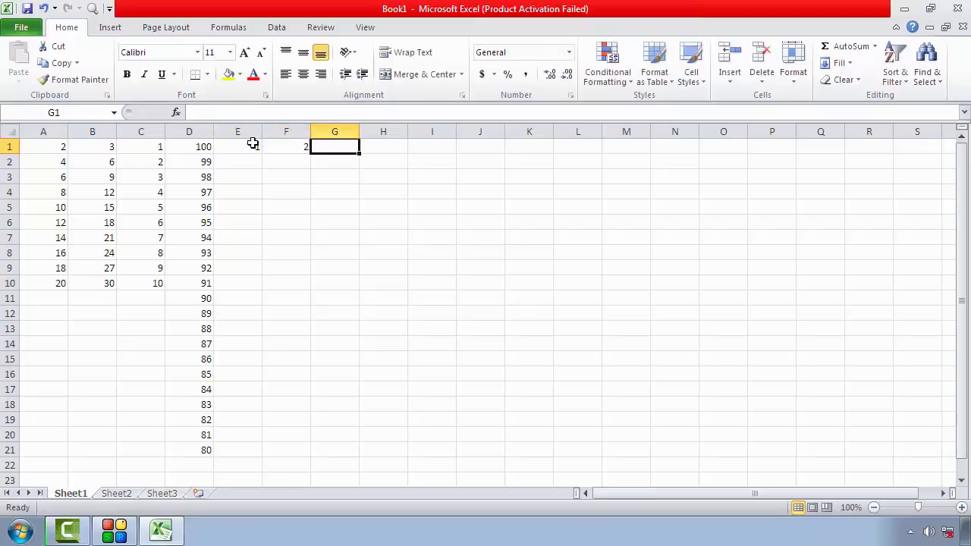
drag(252, 144, 876, 160)
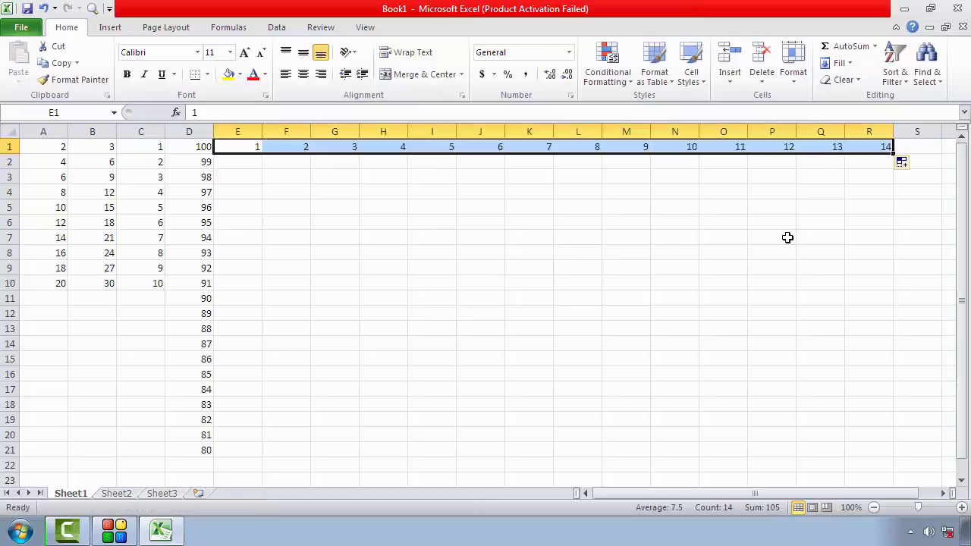
Enter 2 and 4 in E2:F2 and extend the series across row 2 to R2.
click(240, 163)
text(2)
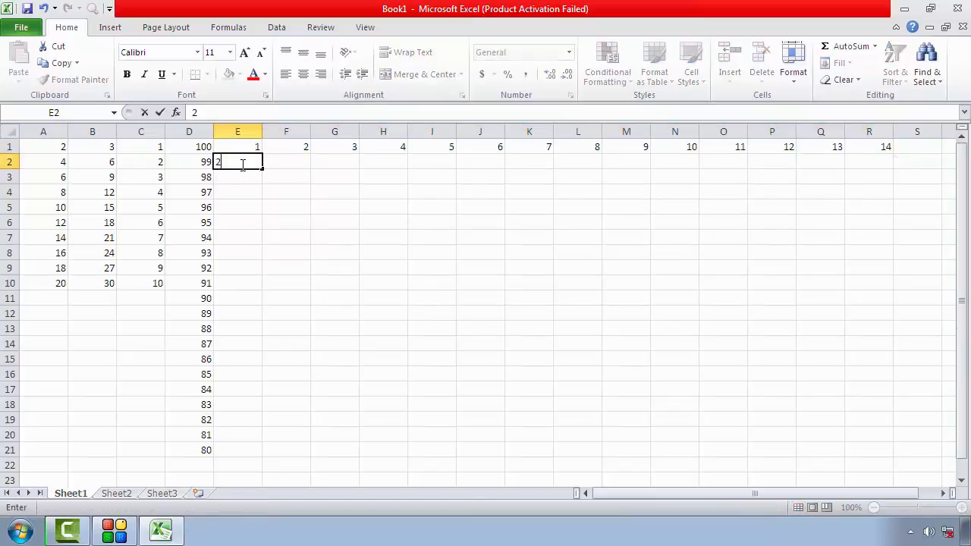
key(Tab)
text(4)
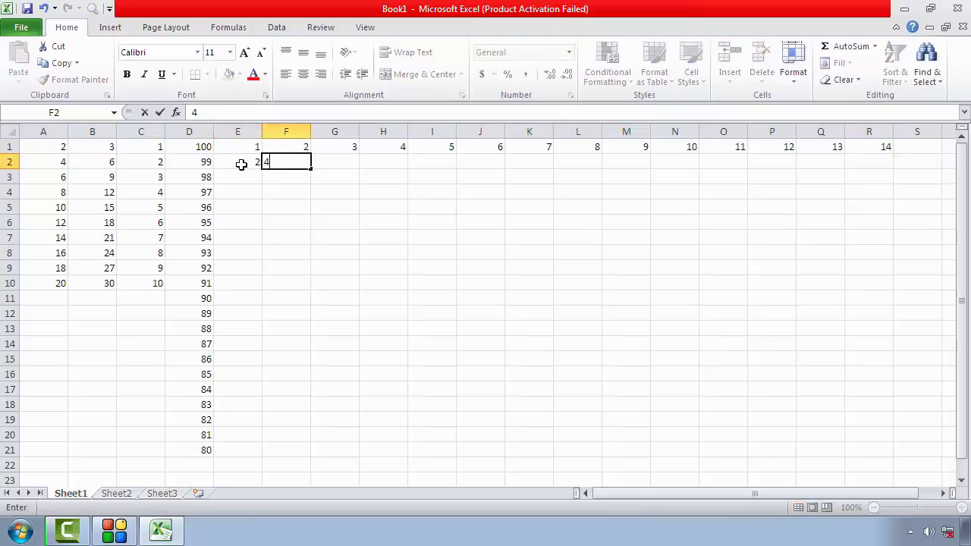
key(Tab)
drag(240, 163, 882, 173)
Enter Sunday and Monday in F4:G4 and extend the weekday series across row 4 to R4.
click(254, 177)
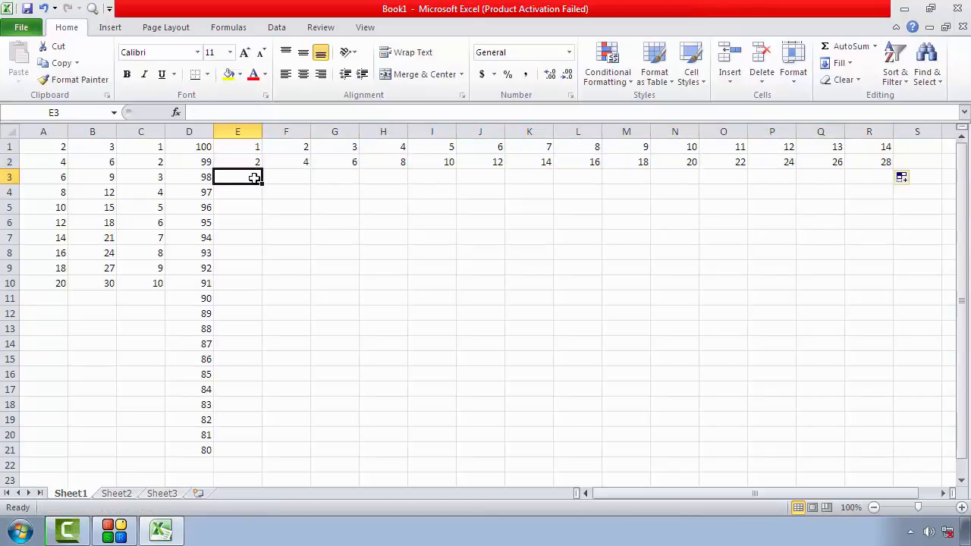
click(254, 190)
click(269, 190)
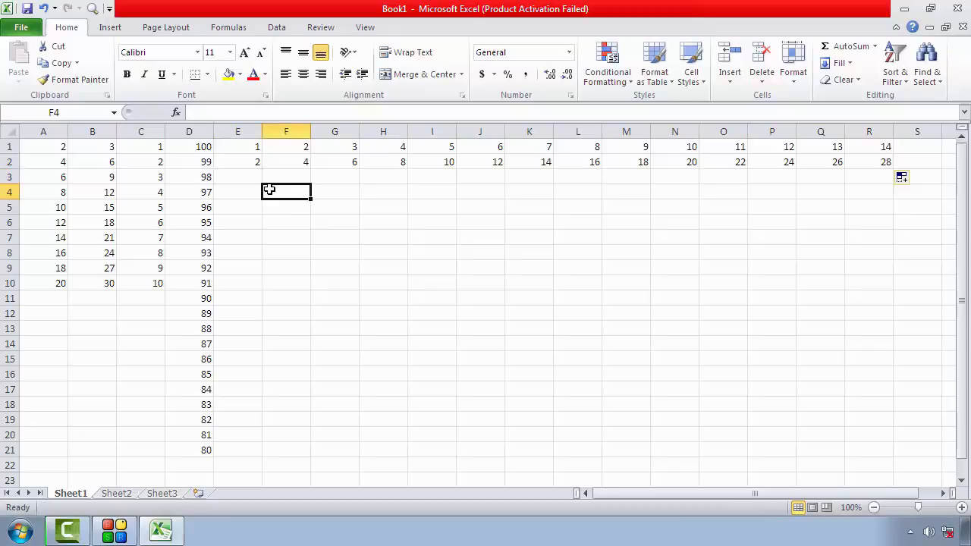
text(sunday)
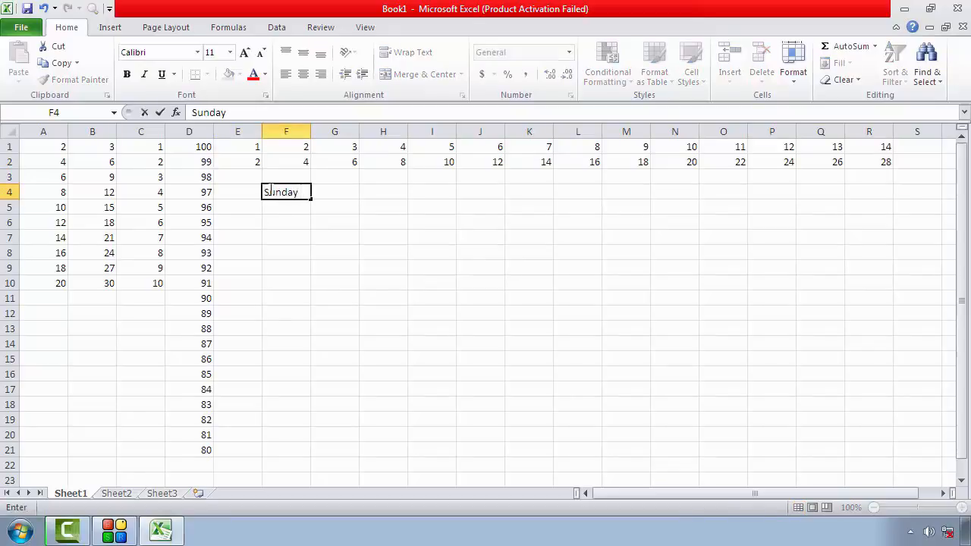
key(Tab)
text(mon)
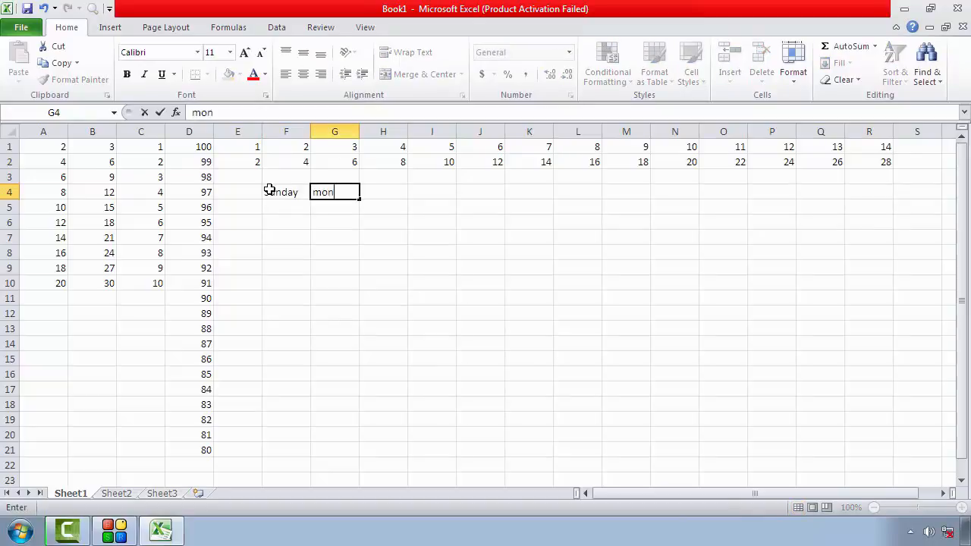
text(day)
click(298, 249)
click(284, 181)
drag(296, 192, 889, 198)
click(281, 191)
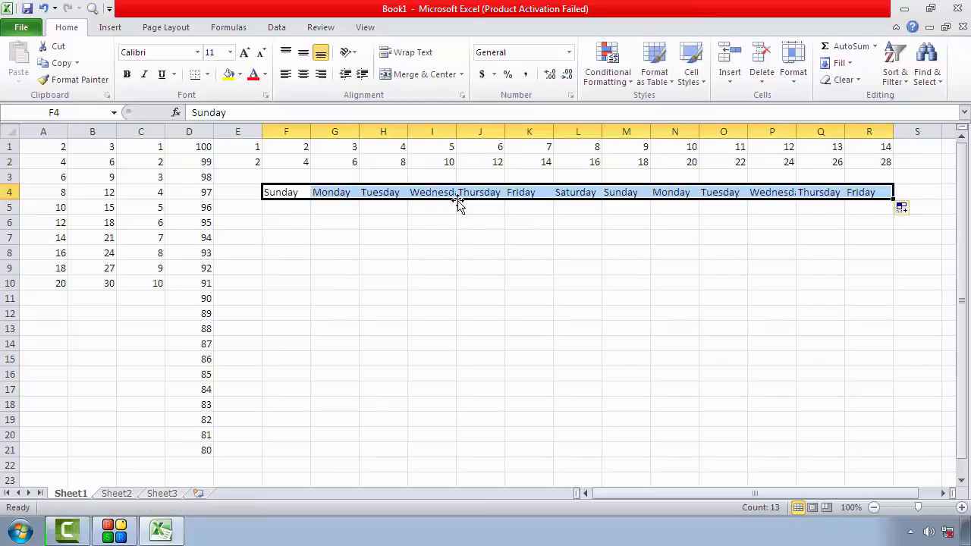
click(431, 237)
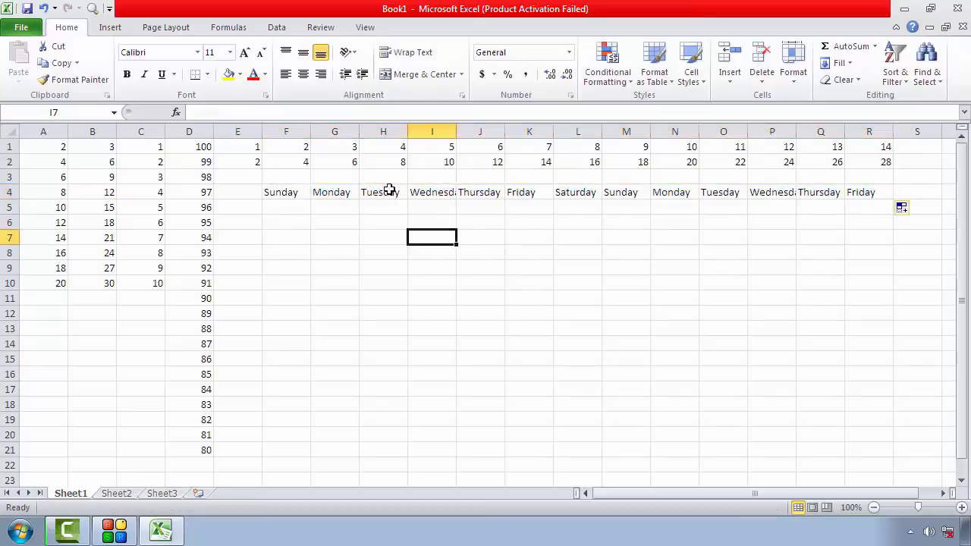
Widen column I so that the full word Wednesday in I4 fits.
click(390, 190)
click(422, 191)
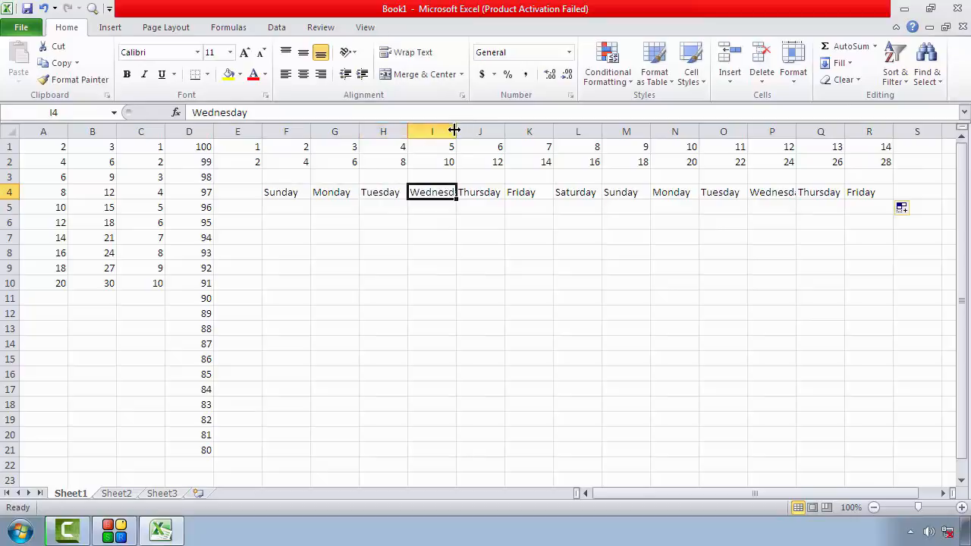
drag(456, 131, 469, 130)
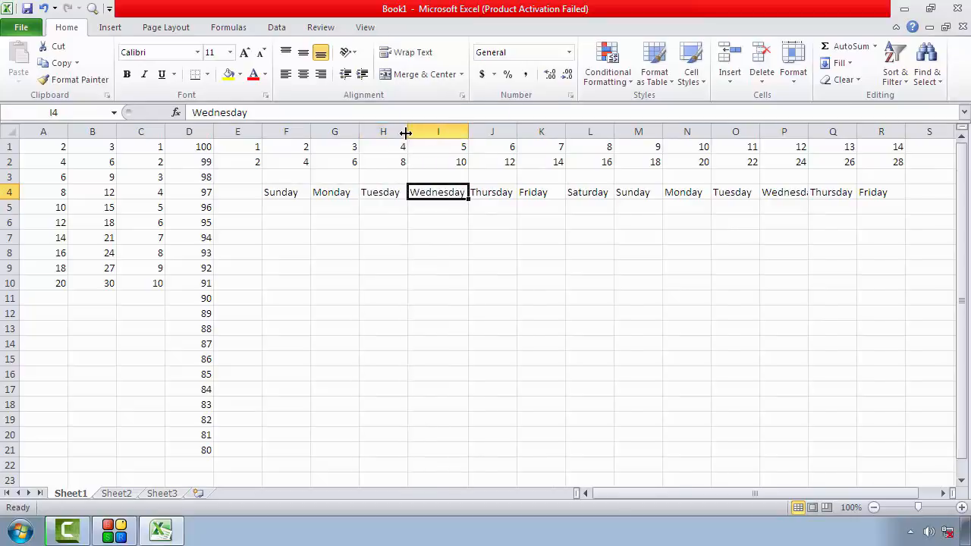
AutoFit columns F, H and K through R to the width of their weekday entries.
double_click(407, 131)
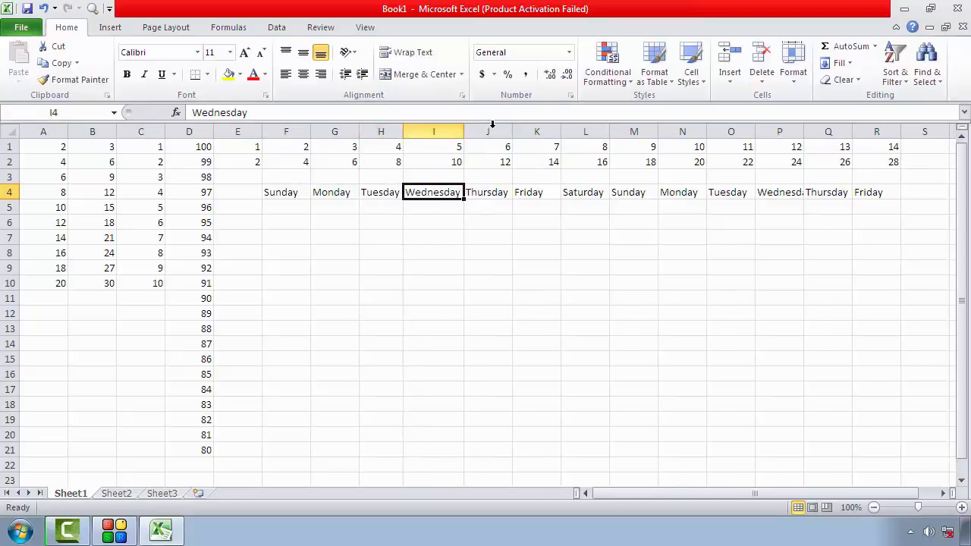
double_click(561, 130)
drag(595, 131, 597, 131)
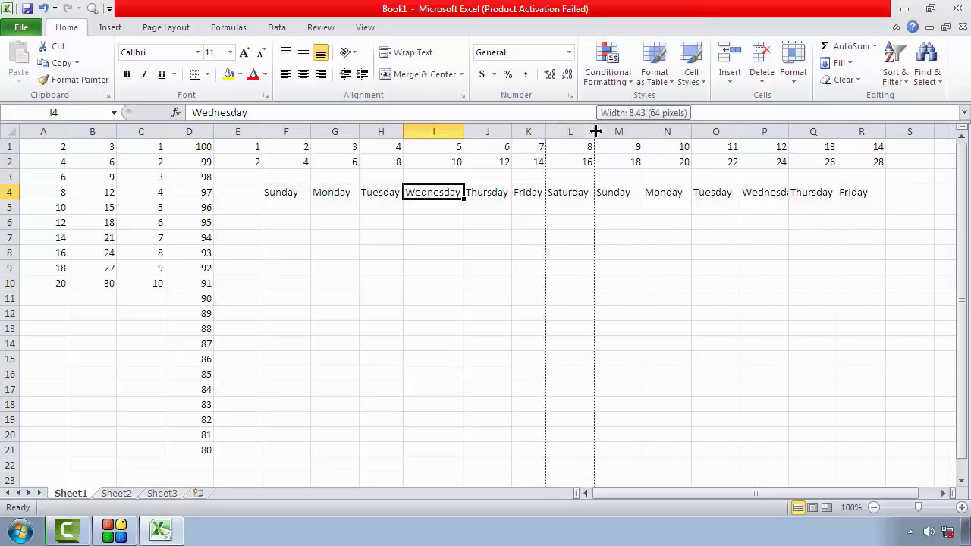
double_click(595, 130)
double_click(640, 131)
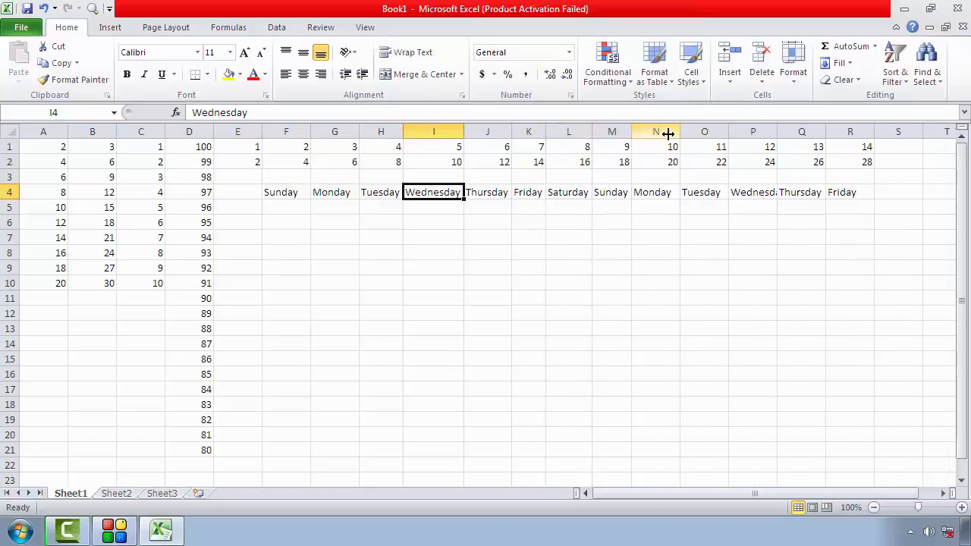
double_click(677, 130)
double_click(725, 131)
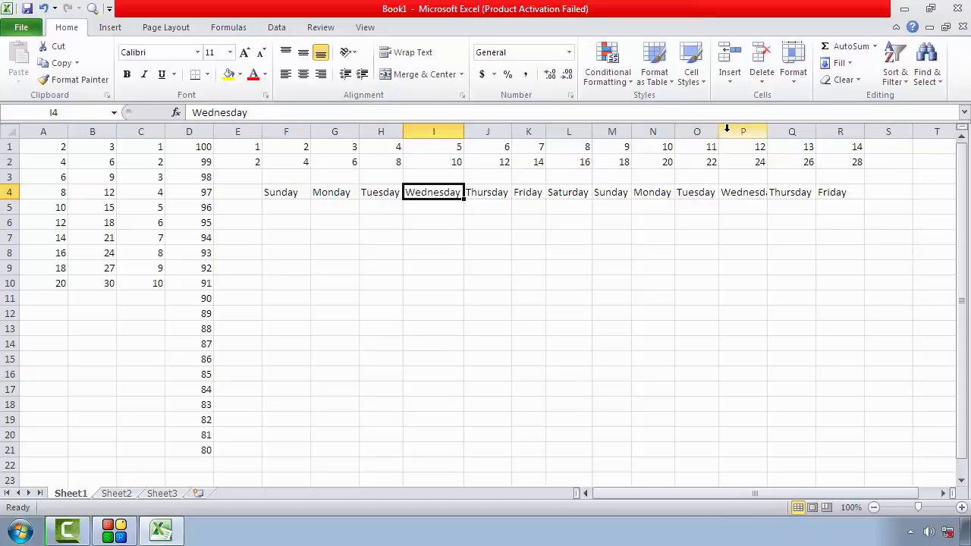
double_click(767, 131)
drag(828, 130, 830, 131)
double_click(878, 131)
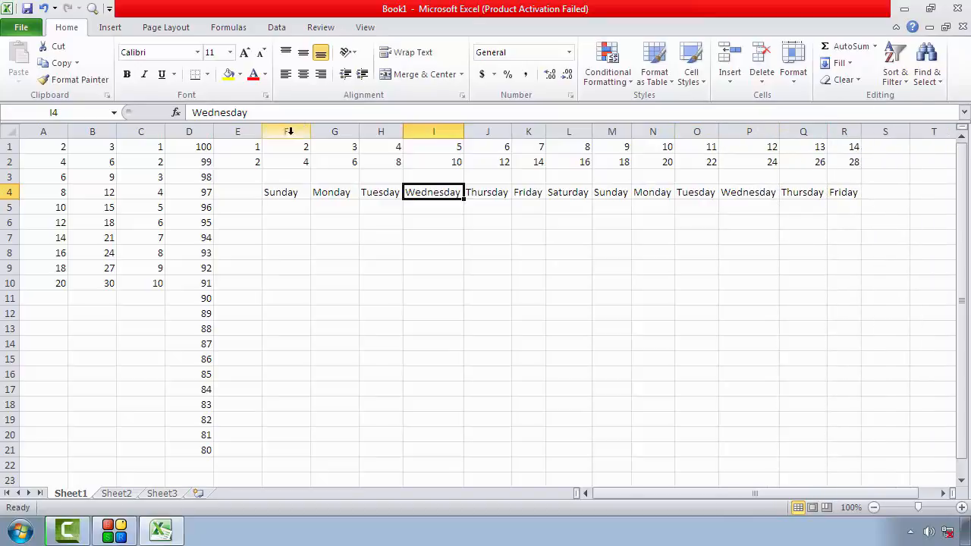
double_click(310, 130)
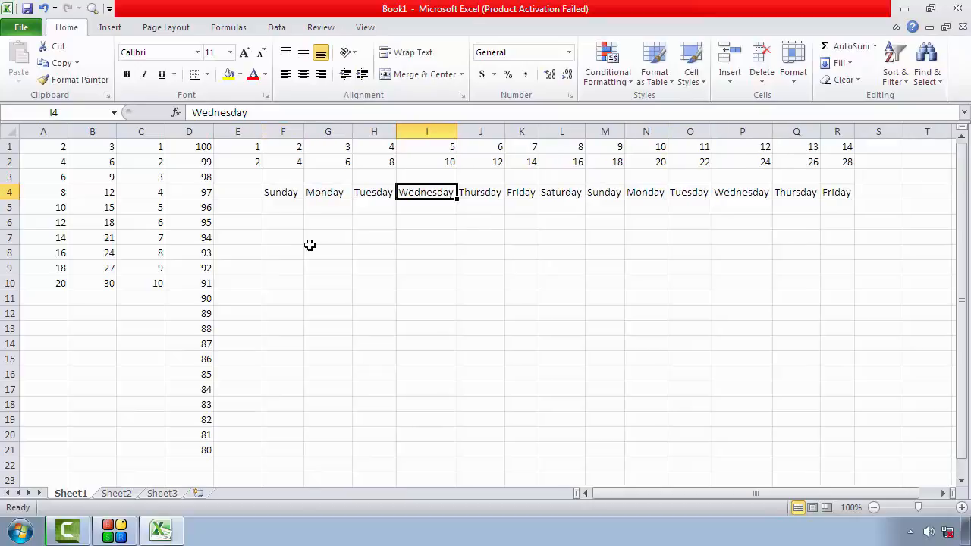
click(312, 250)
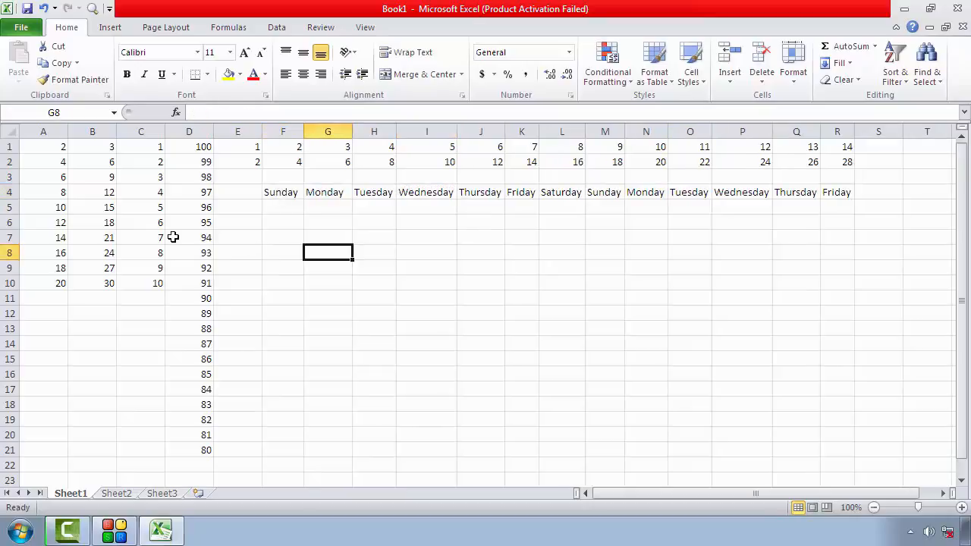
drag(210, 156, 203, 449)
click(326, 272)
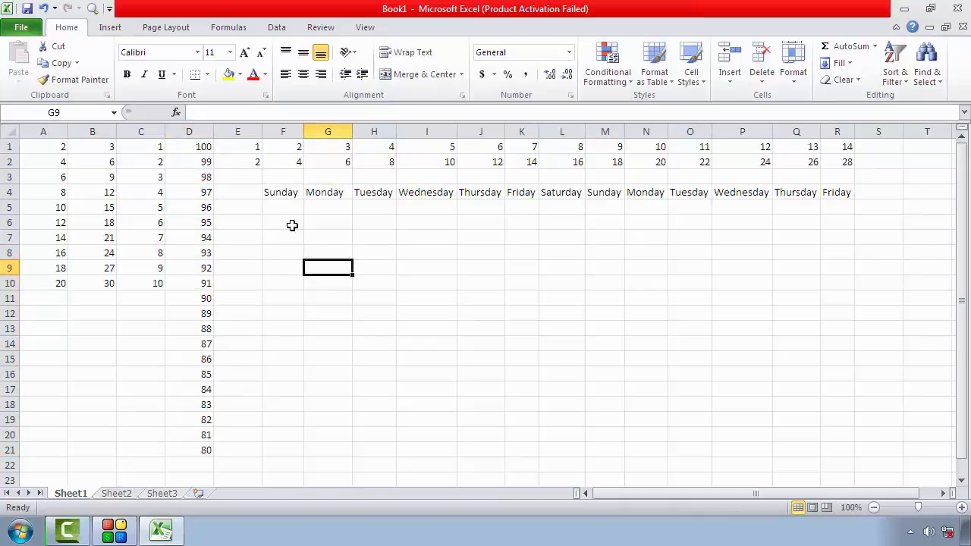
click(292, 225)
click(288, 194)
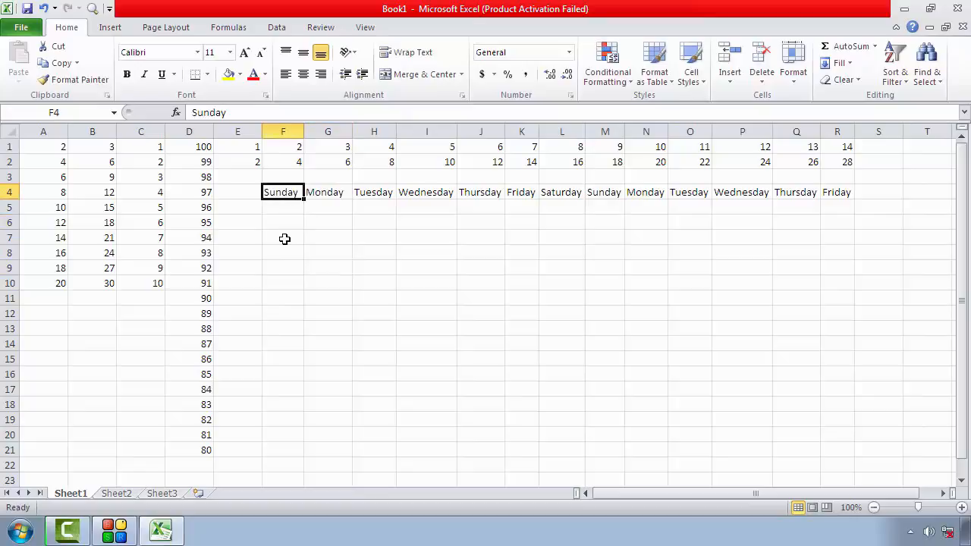
Enter january in F5 and feburary in G5.
click(284, 211)
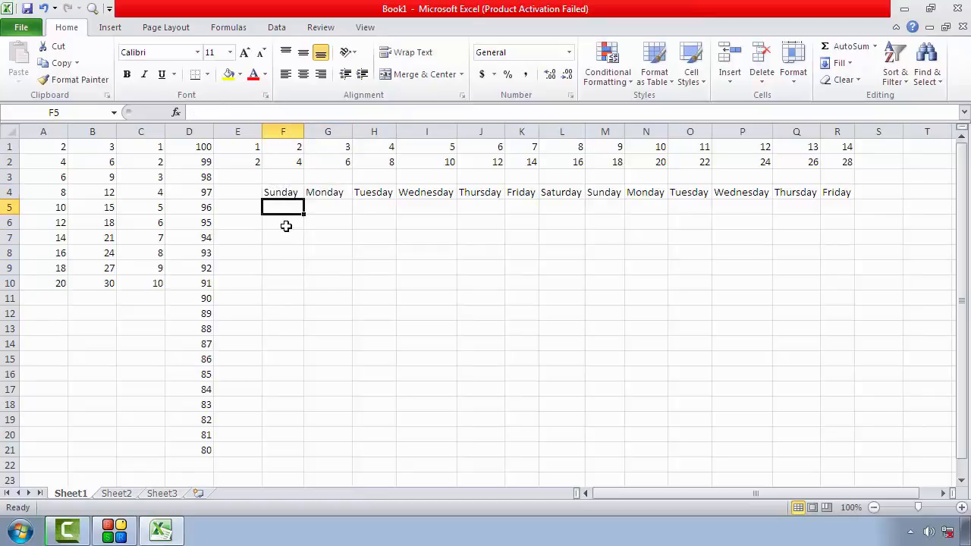
text(janu)
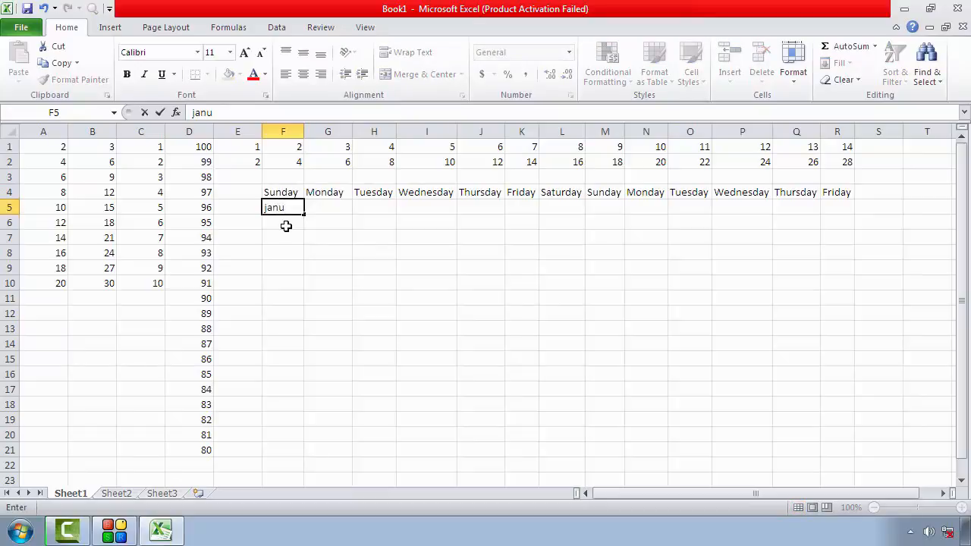
text(ary)
key(Up)
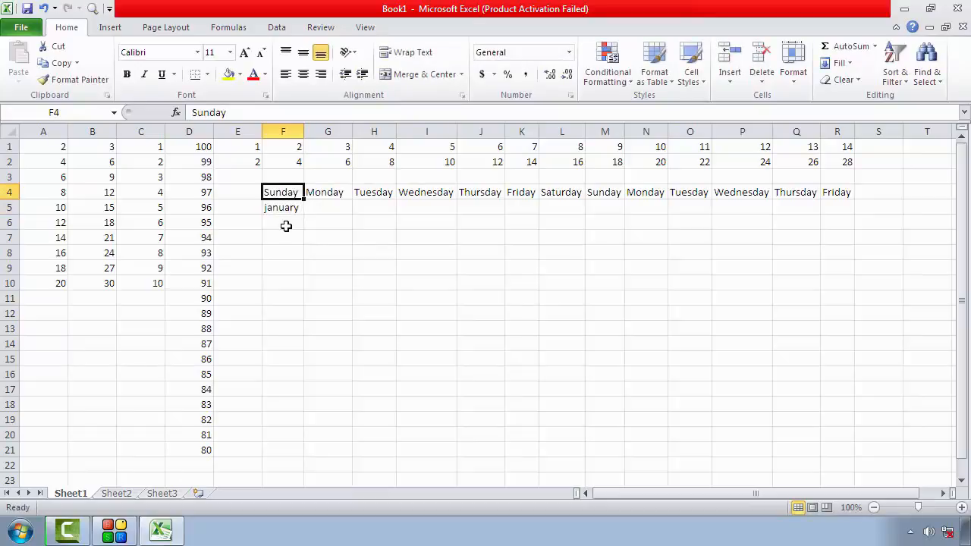
key(Right)
key(Down)
text(f)
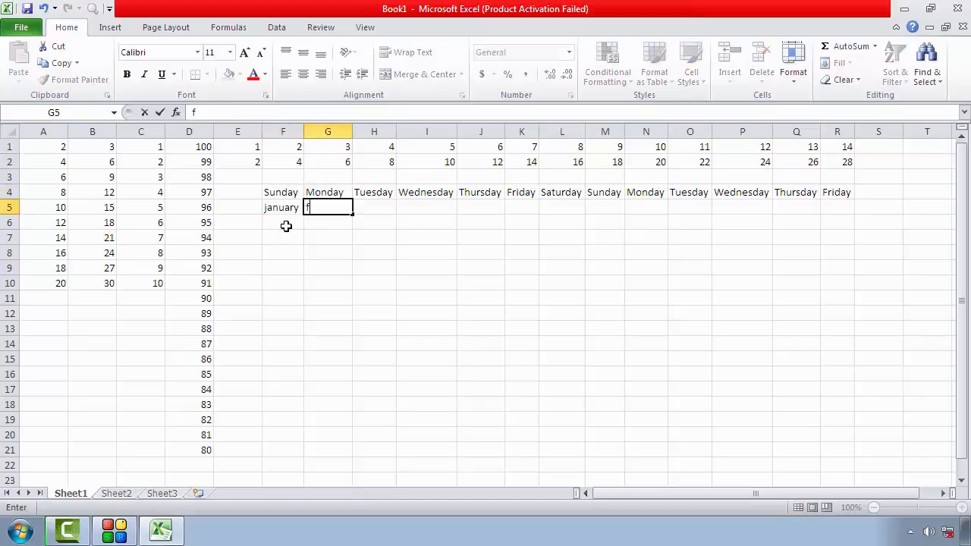
text(eburary)
key(Return)
key(Up)
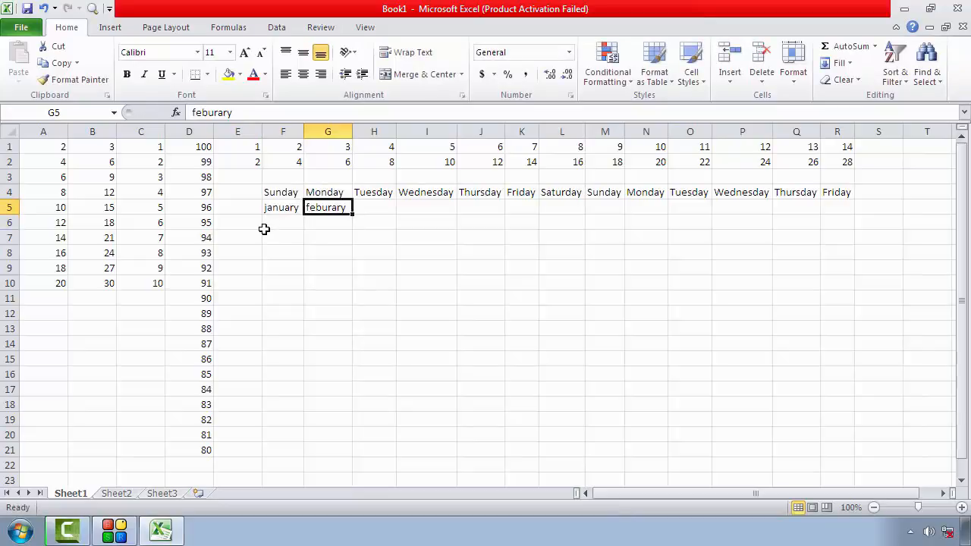
Extend the F5:G5 month entries across row 5 to R5 and check the filled cells.
drag(273, 212, 831, 209)
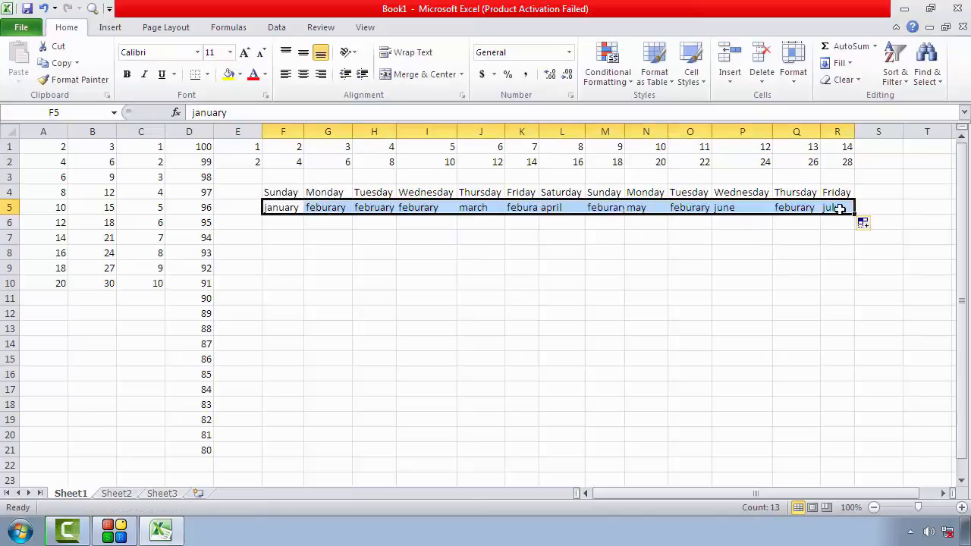
click(797, 297)
click(346, 209)
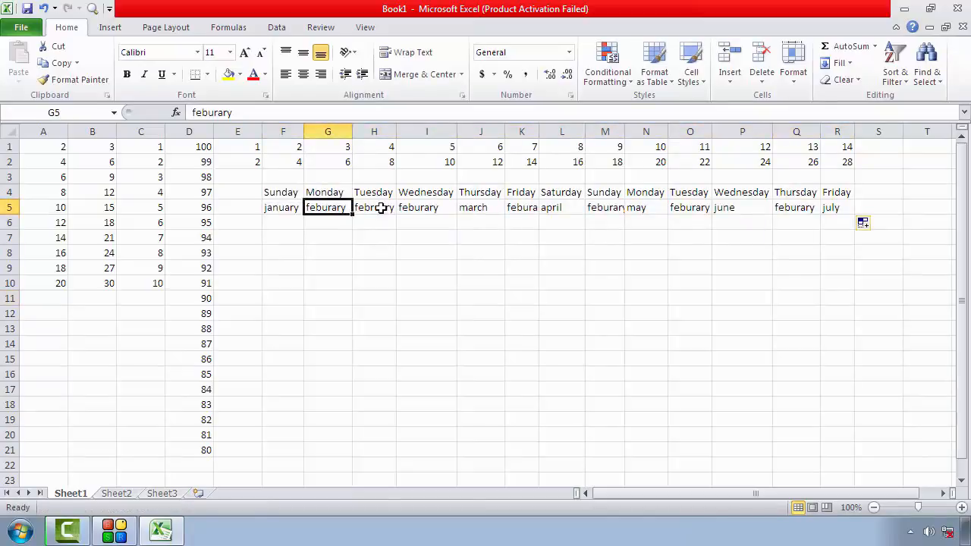
click(463, 211)
click(581, 210)
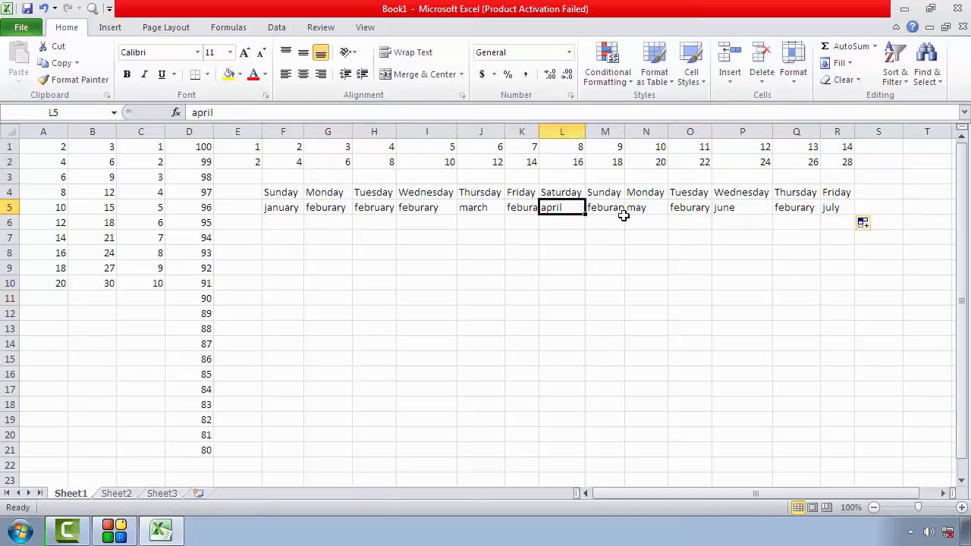
click(633, 211)
click(714, 211)
click(793, 211)
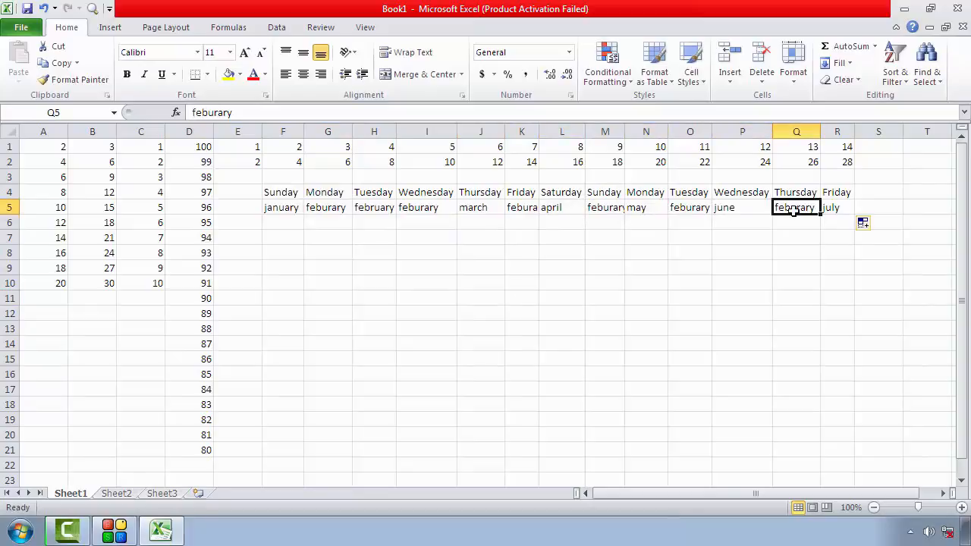
click(849, 211)
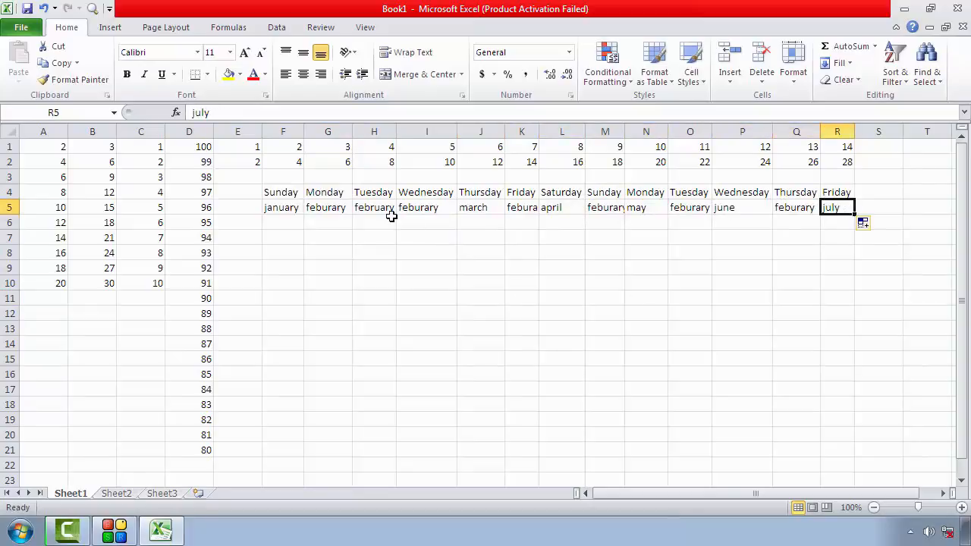
click(366, 211)
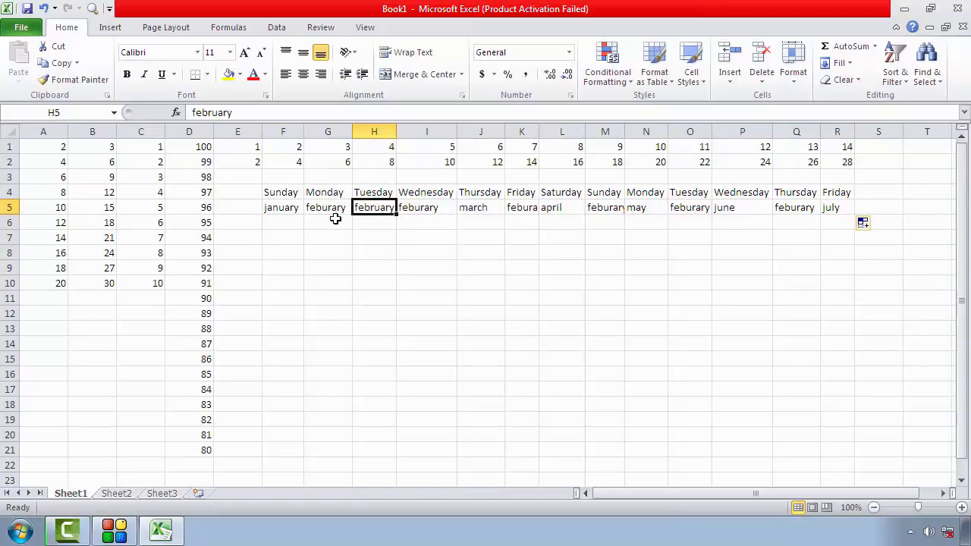
Correct the spelling in G5 to february.
double_click(326, 210)
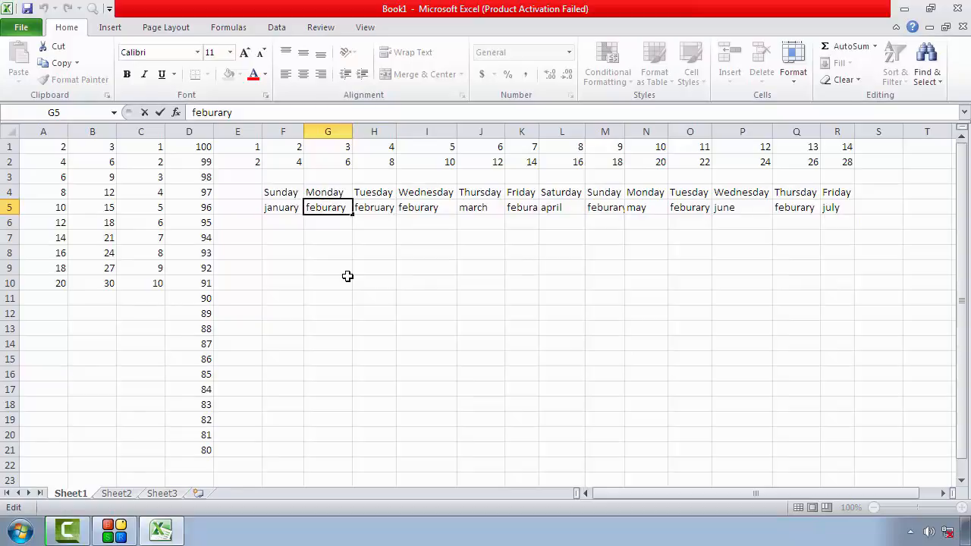
text(r)
key(Right)
key(Right)
key(BackSpace)
click(353, 280)
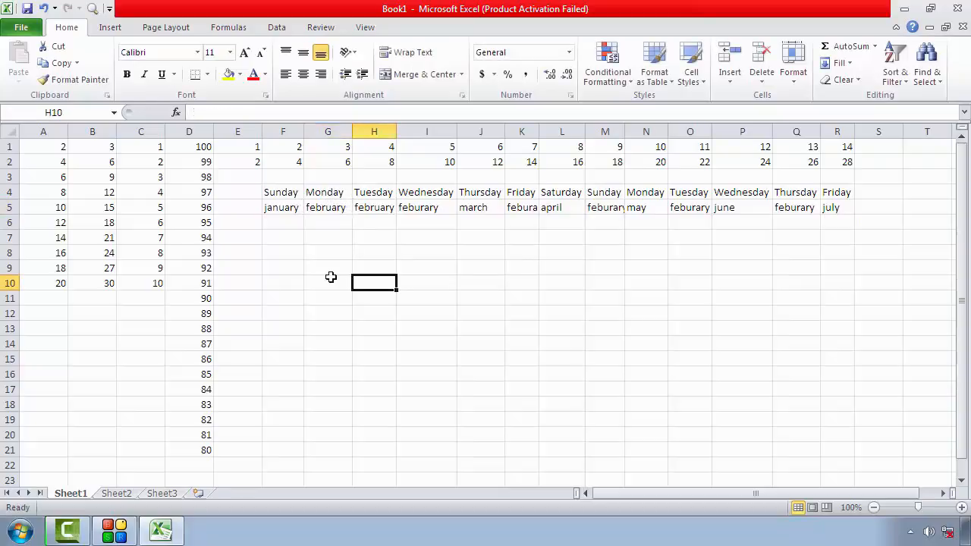
Clear H5:R5 and extend the month series from F5:G5 across row 5 to R5 again.
drag(357, 208, 825, 218)
key(Delete)
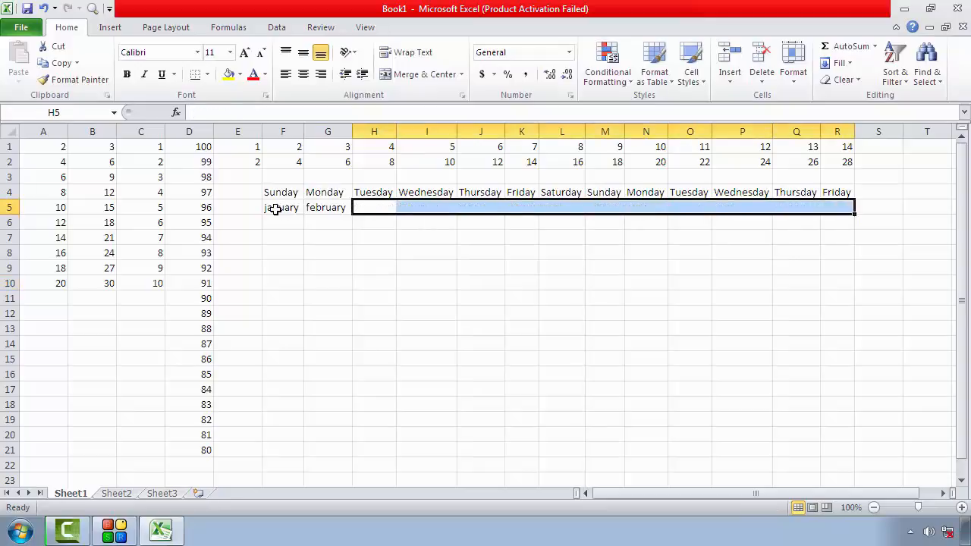
drag(283, 211, 849, 211)
click(828, 312)
Check the filled month names along row 5 from F5 to N5.
click(301, 211)
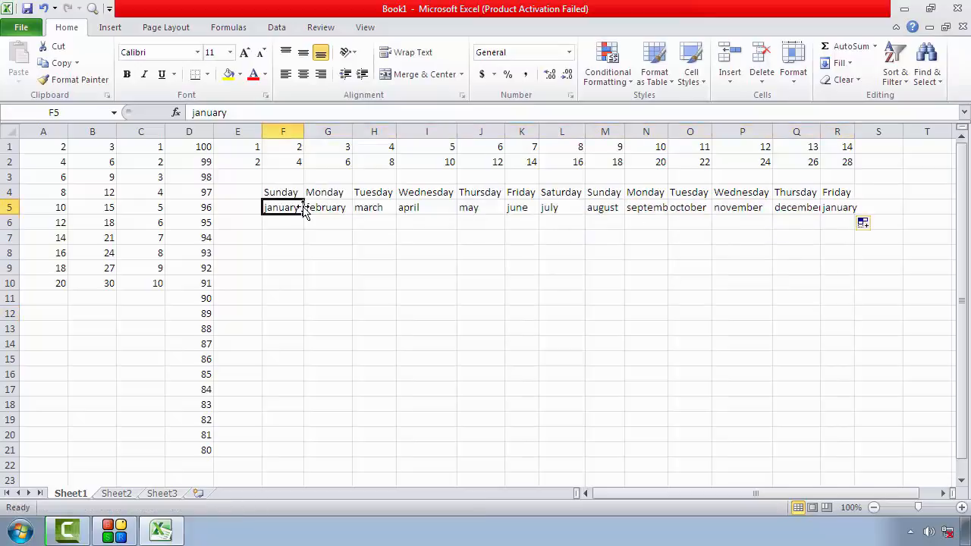
click(341, 208)
click(392, 213)
click(449, 211)
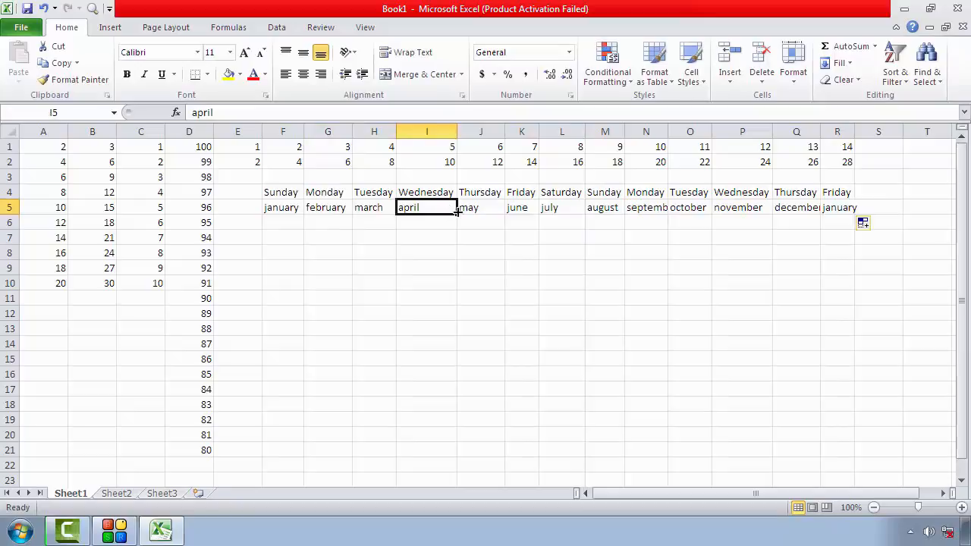
click(549, 209)
click(619, 208)
click(655, 208)
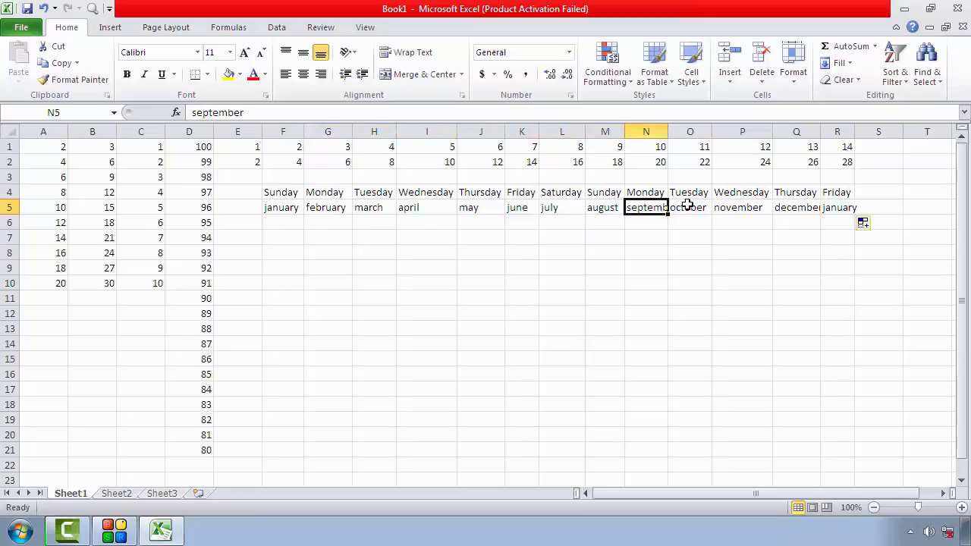
AutoFit columns N and Q so that september and december fit fully.
double_click(668, 130)
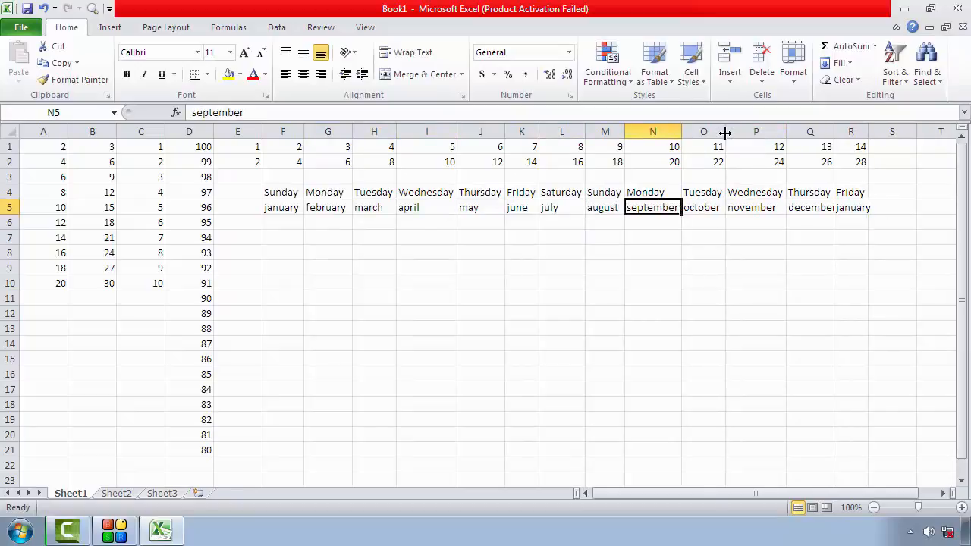
double_click(837, 131)
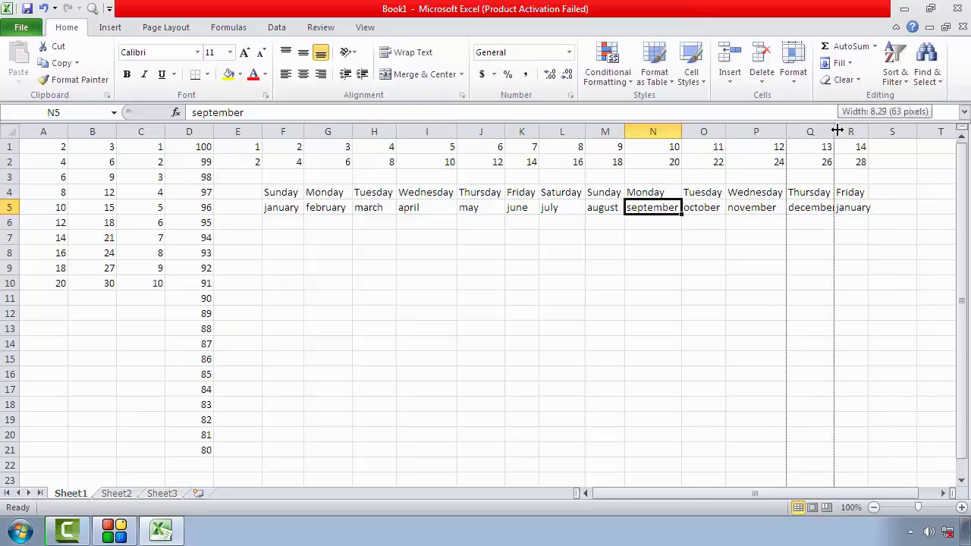
click(545, 271)
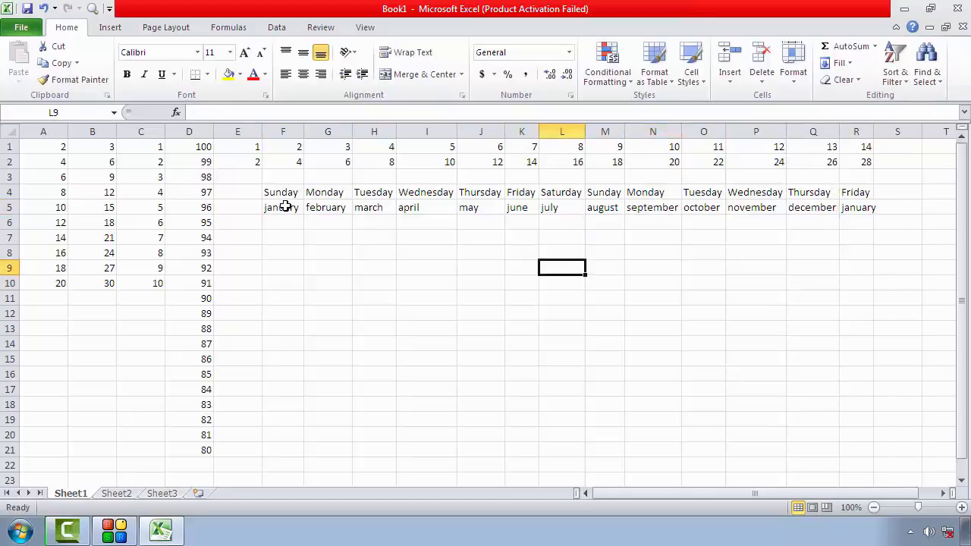
Extend the Sunday and january pair in F4:F5 down column F to F20 and check the alternating entries.
drag(285, 194, 305, 439)
click(357, 282)
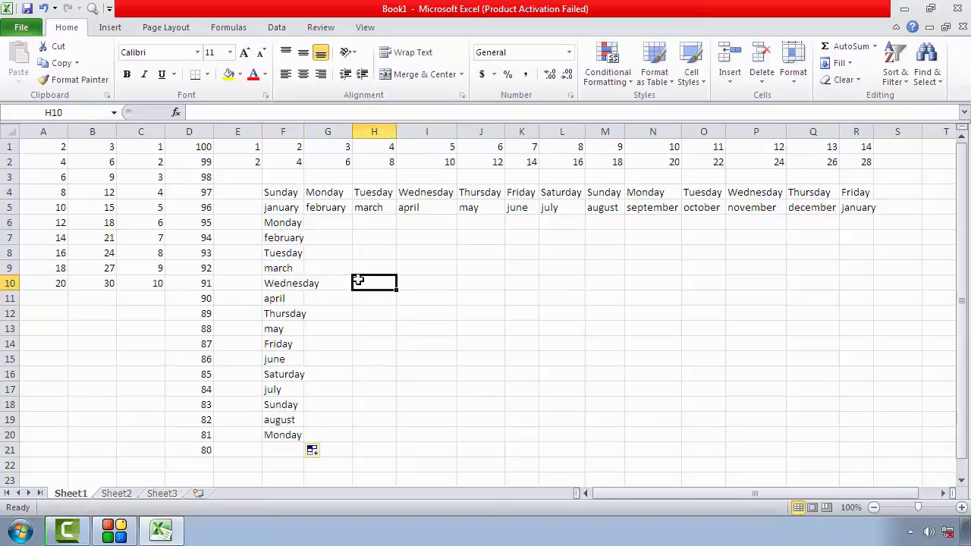
click(277, 223)
key(Down)
key(Down)
key(Down)
key(Down)
key(Down)
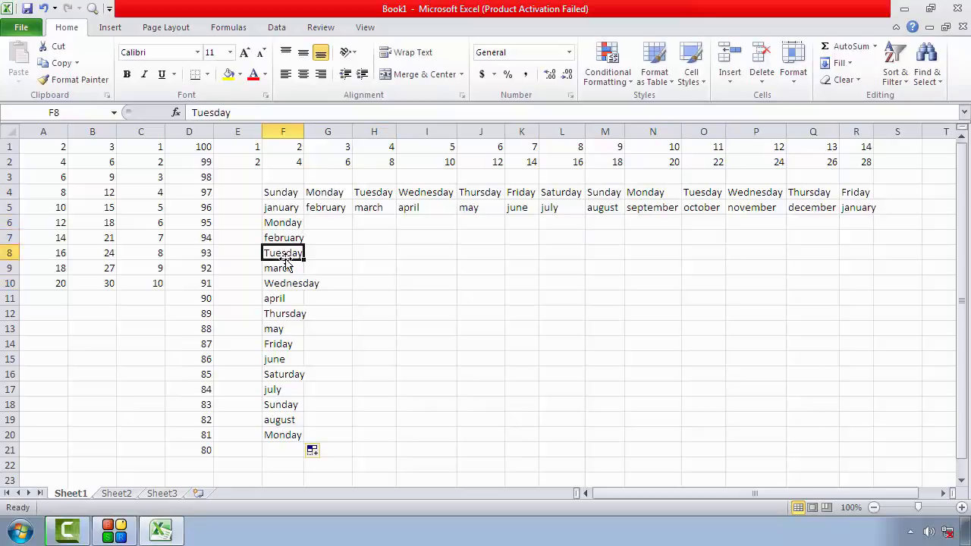
Enter jan in H7 and feb in H8.
click(335, 235)
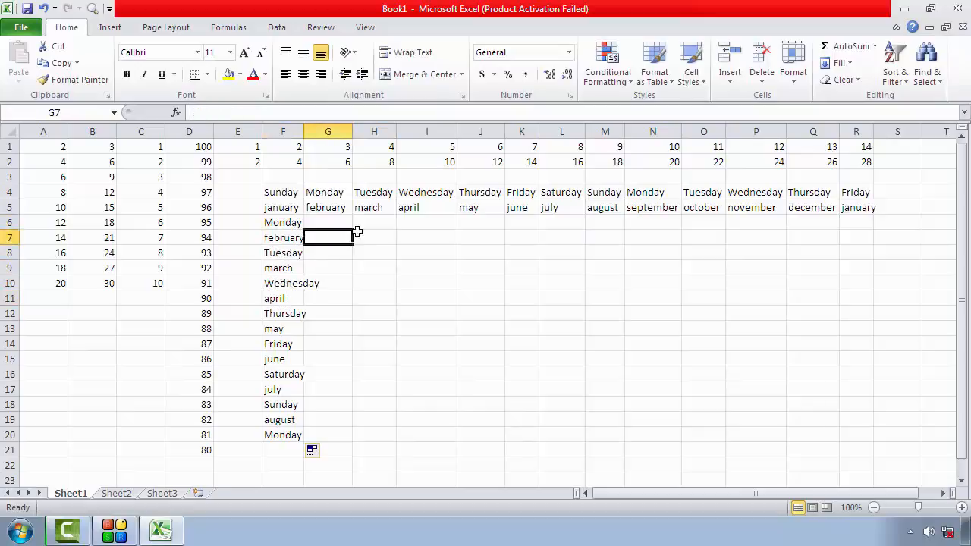
click(360, 235)
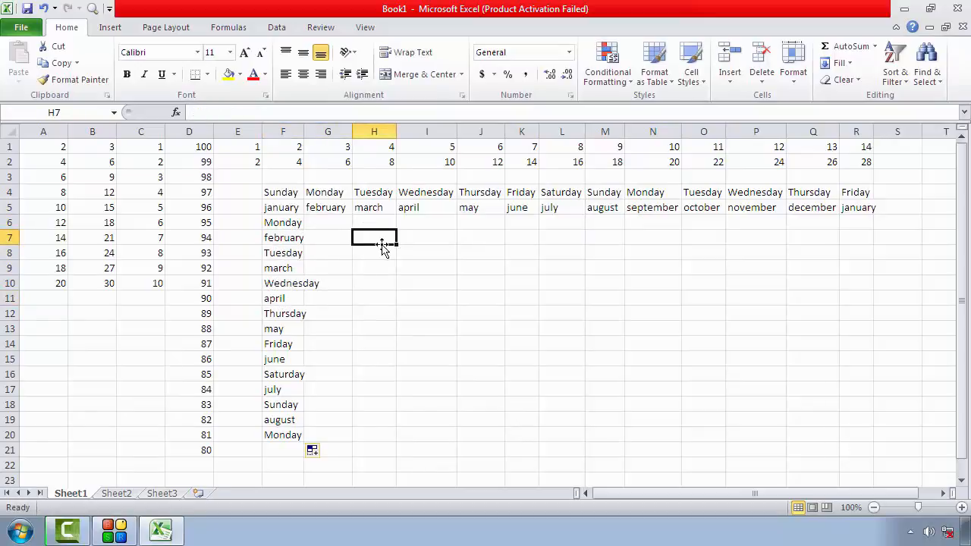
text(jan)
key(Return)
text(feb)
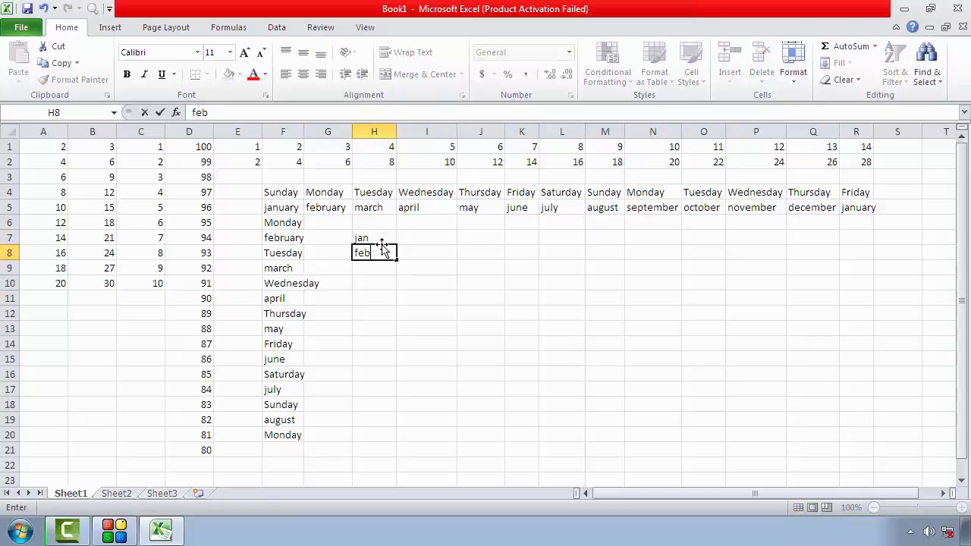
key(Return)
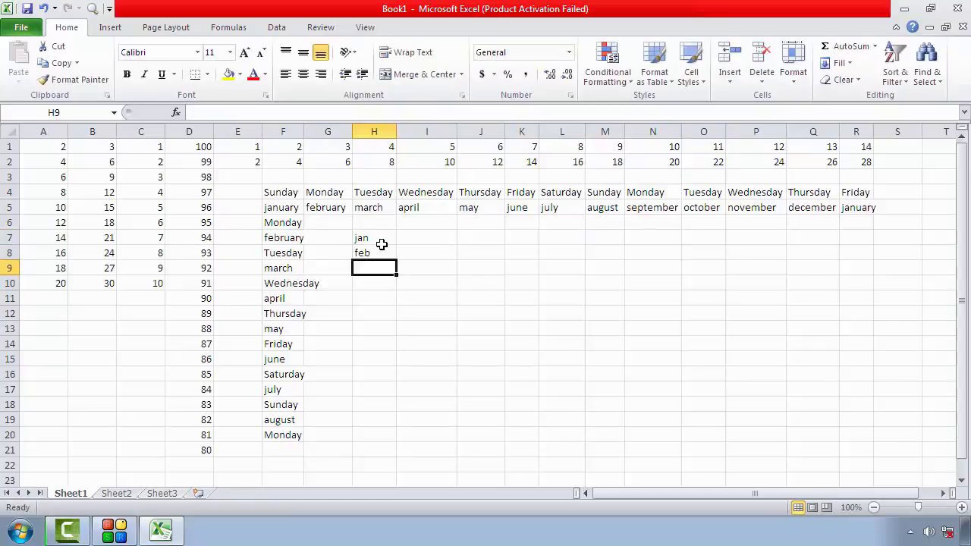
Extend the jan and feb pair in H7:H8 down column H to H21.
drag(385, 235, 388, 463)
click(481, 343)
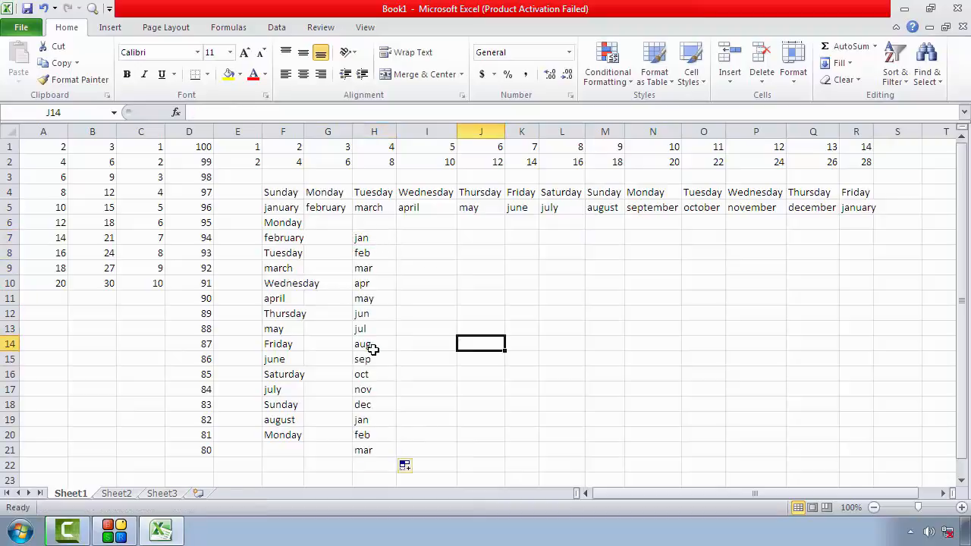
Enter sun in I7 and mon in I8, and extend the pair down column I to I21.
click(430, 238)
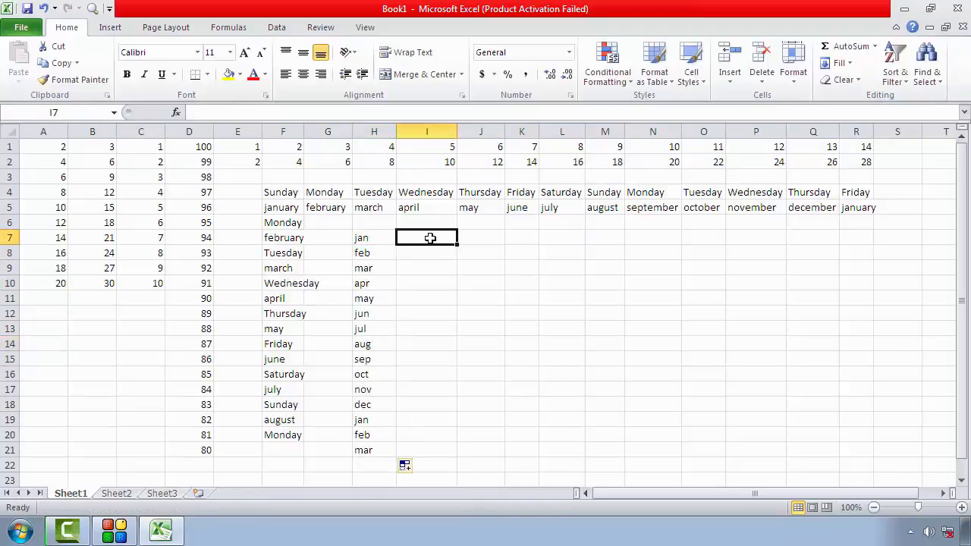
text(sun)
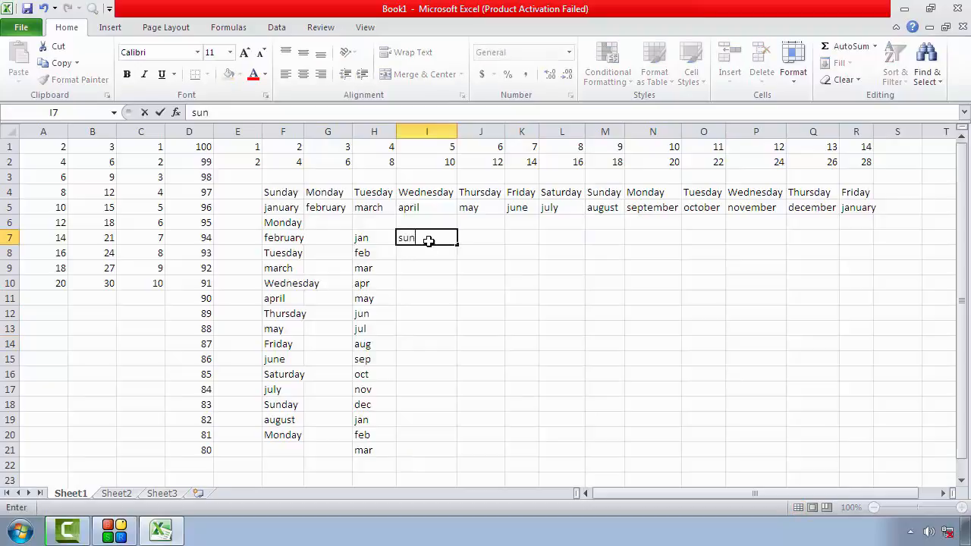
key(Return)
text(mo)
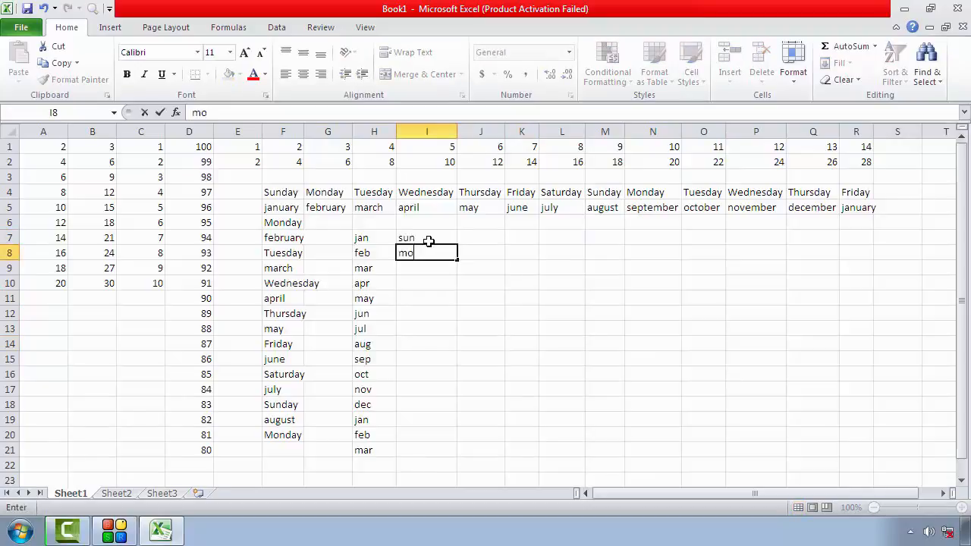
text(n)
key(Return)
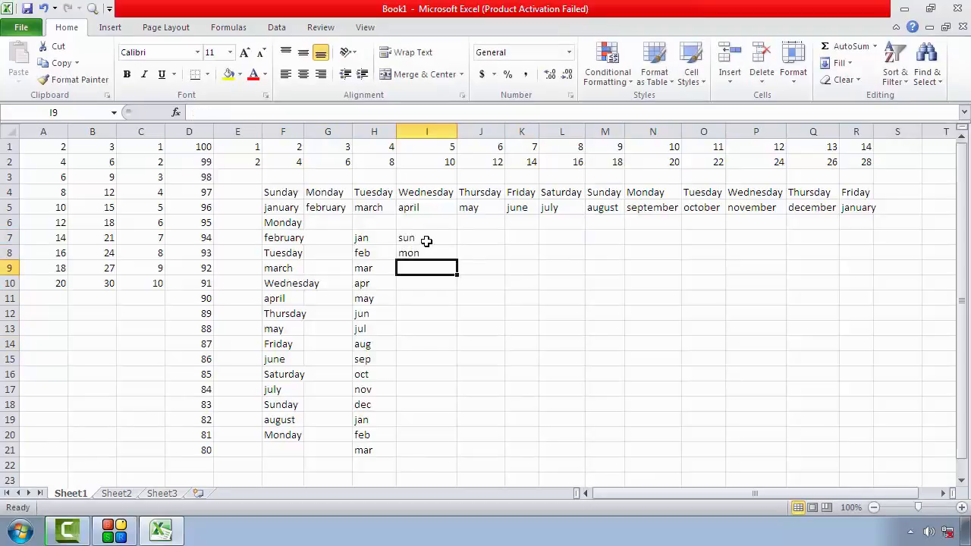
drag(428, 242, 429, 456)
click(460, 262)
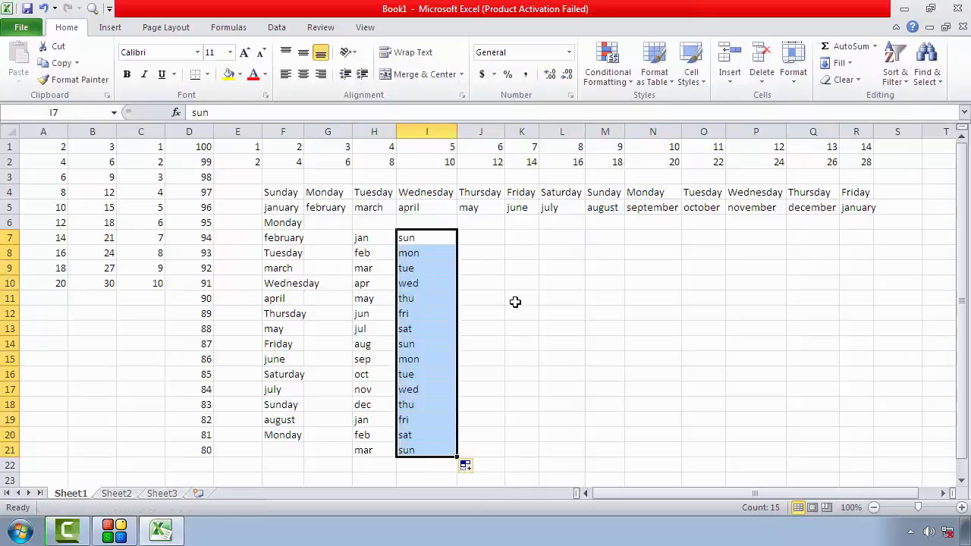
click(517, 298)
Enter a first name ending in 1 in J7 and the same name ending in 2 in J8, and extend the pair down to J21.
click(484, 239)
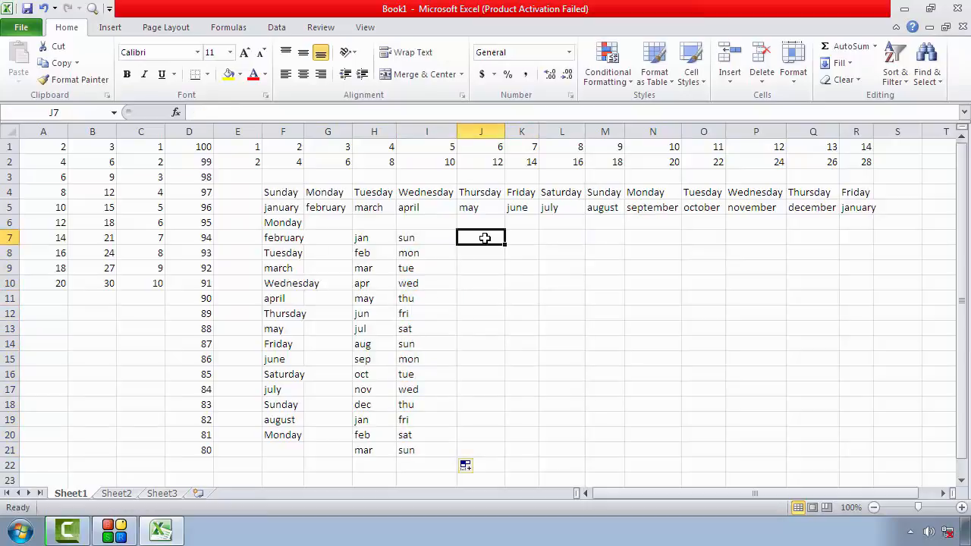
text(faizan1)
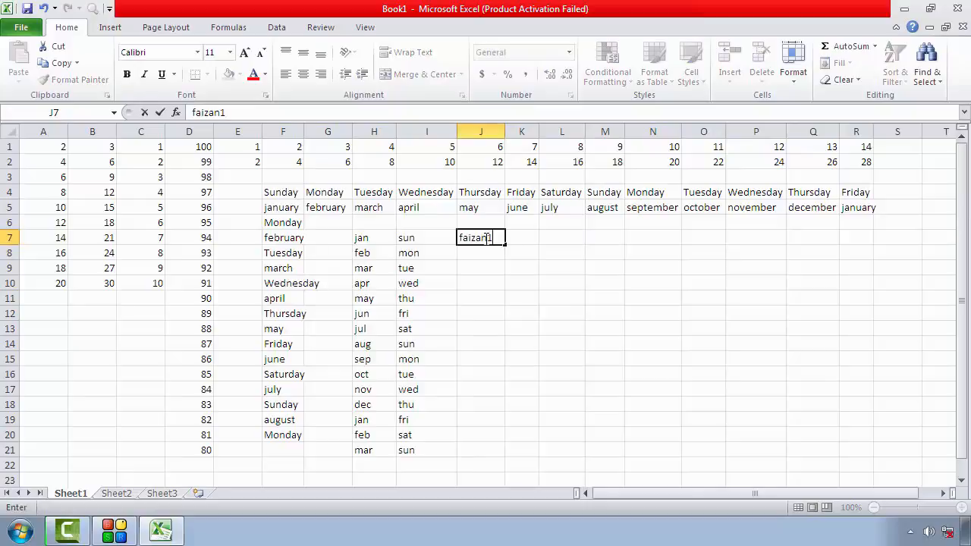
key(Return)
text(faizan1)
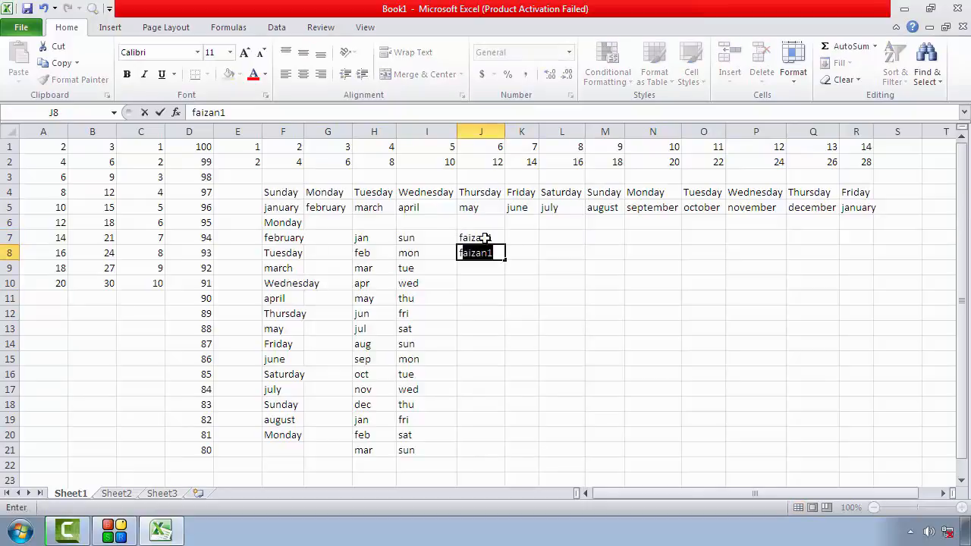
key(Tab)
key(Left)
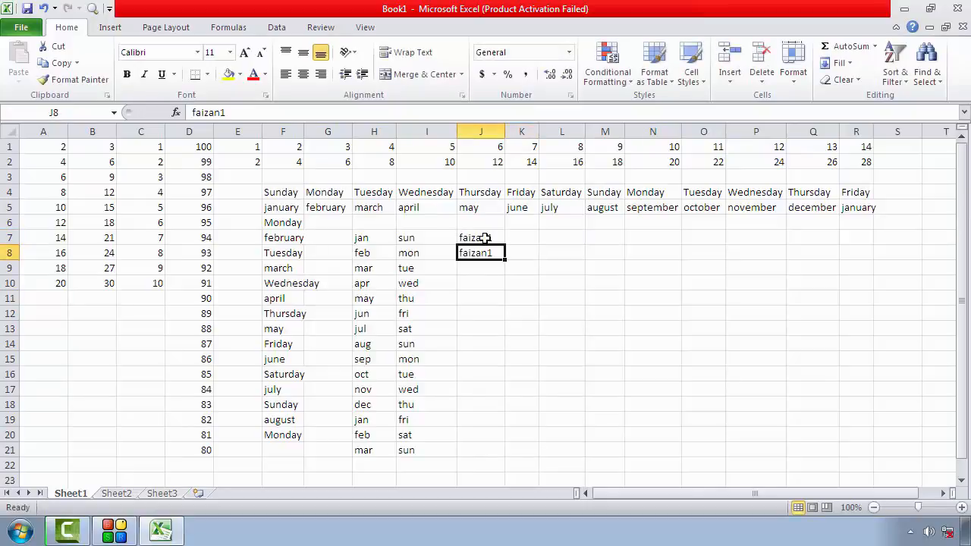
key(F2)
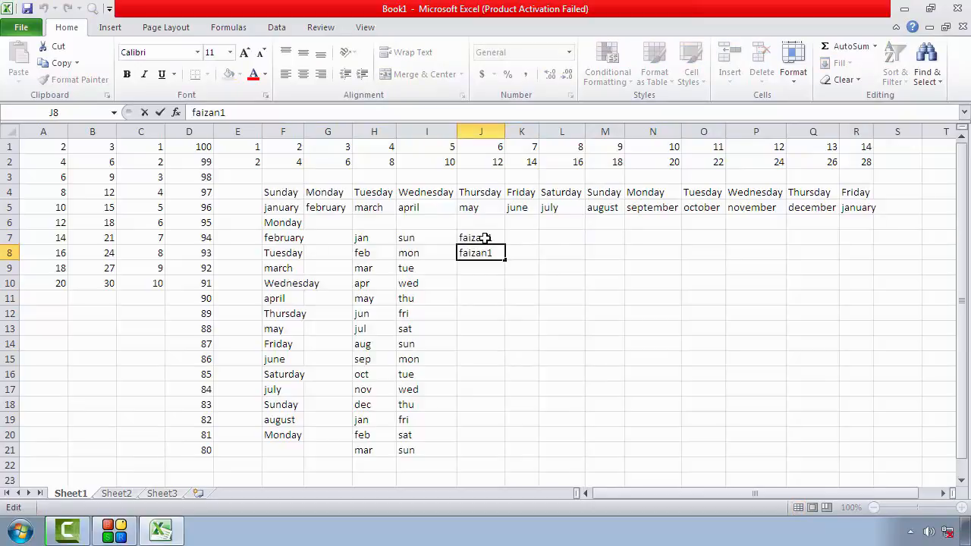
key(BackSpace)
text(2)
key(Return)
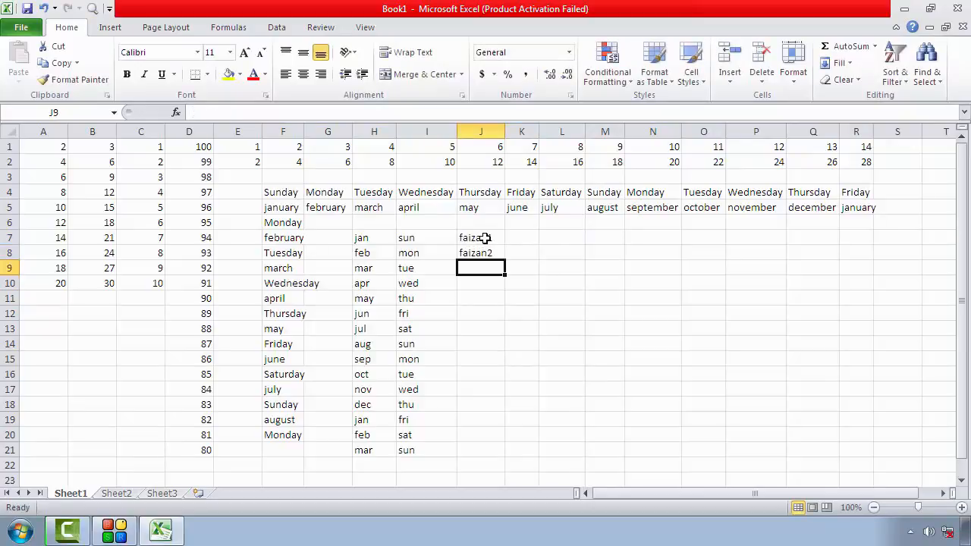
drag(497, 241, 494, 451)
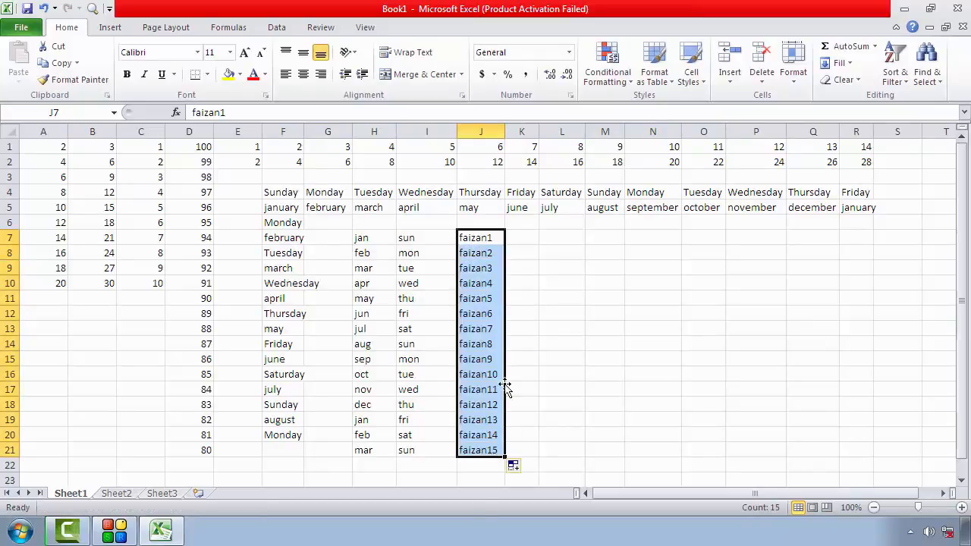
click(522, 233)
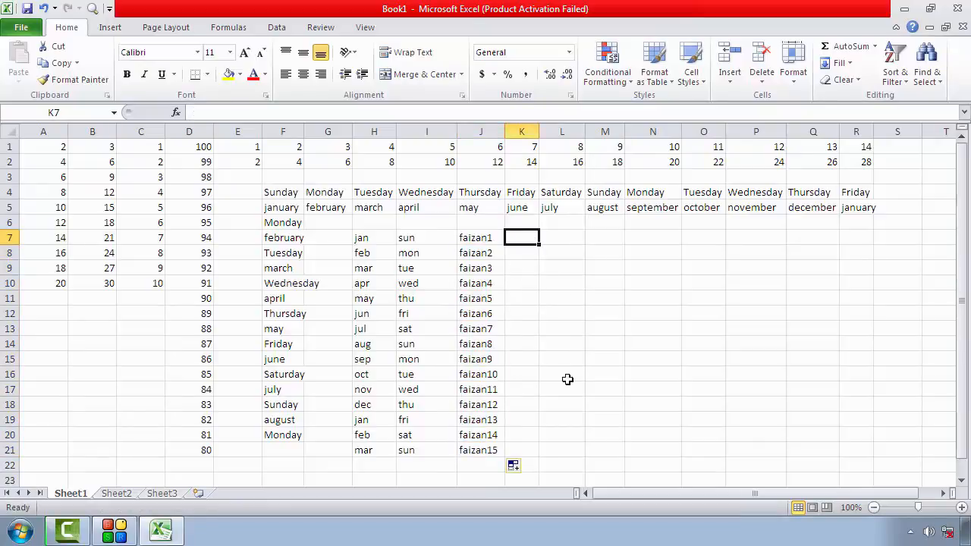
Clear all the sample series from the sheet by deleting the contents of A1:S23.
click(904, 475)
drag(905, 476, 34, 141)
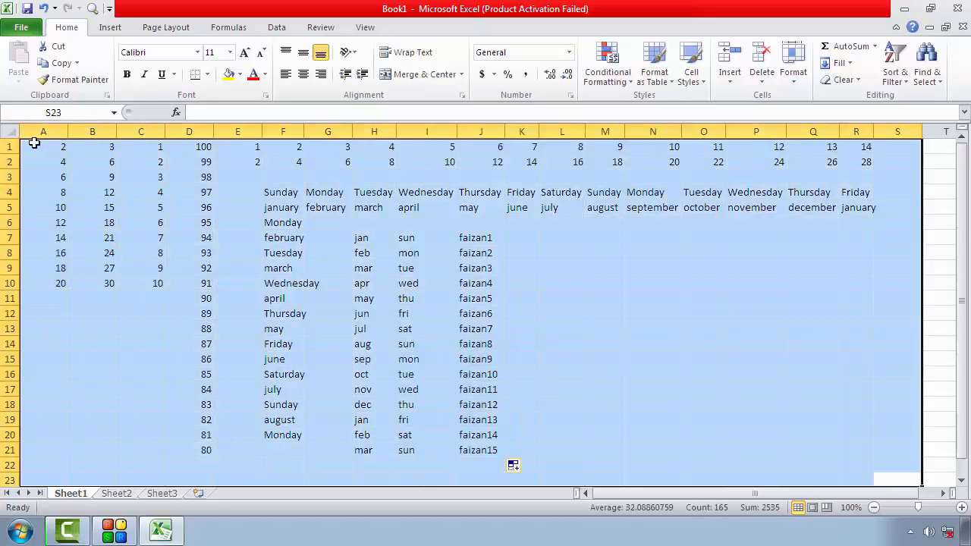
key(Delete)
Enter the heading sr.no in A1, with 1 in A2 and 2 in A3.
click(49, 145)
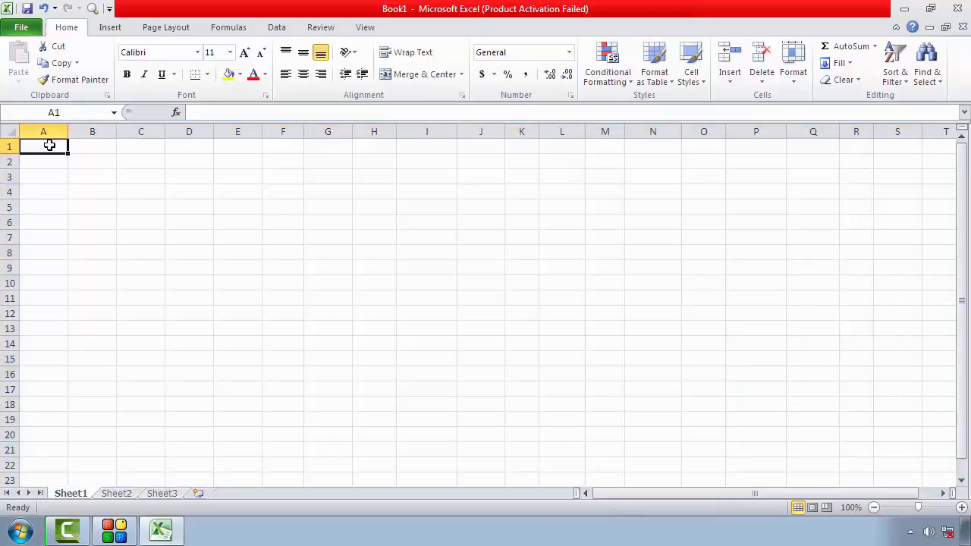
text(s)
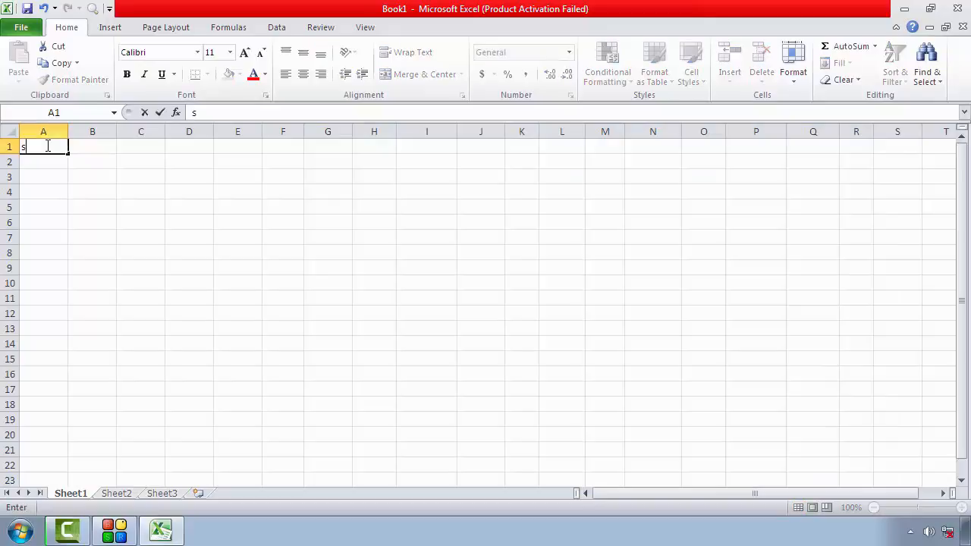
text(r.no)
key(Return)
text(1)
key(Return)
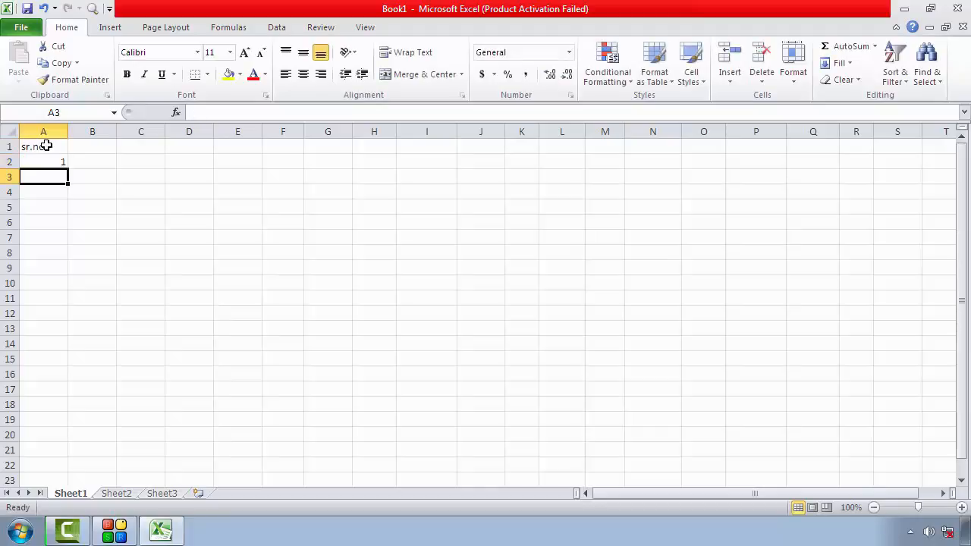
text(2)
key(Return)
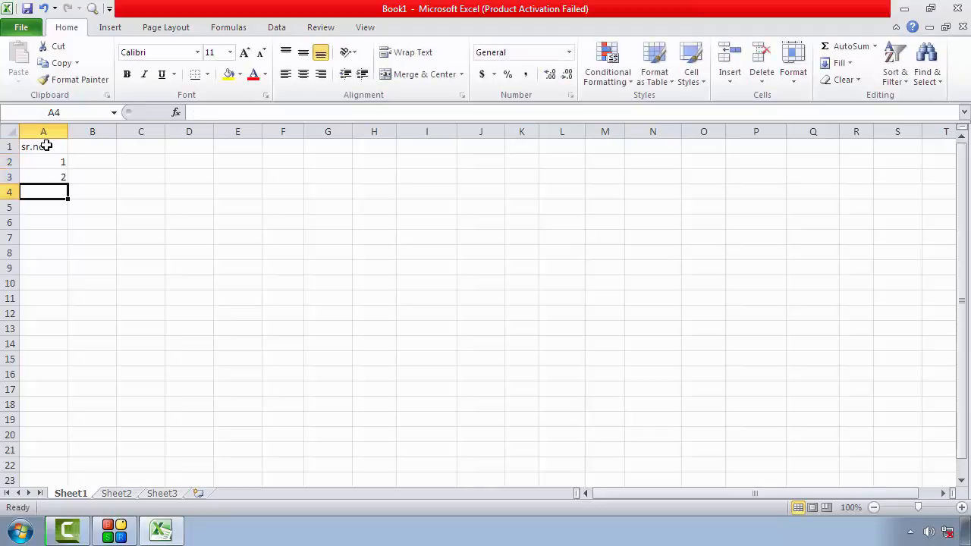
Extend the serial numbers in A2:A3 down column A to A22.
double_click(59, 173)
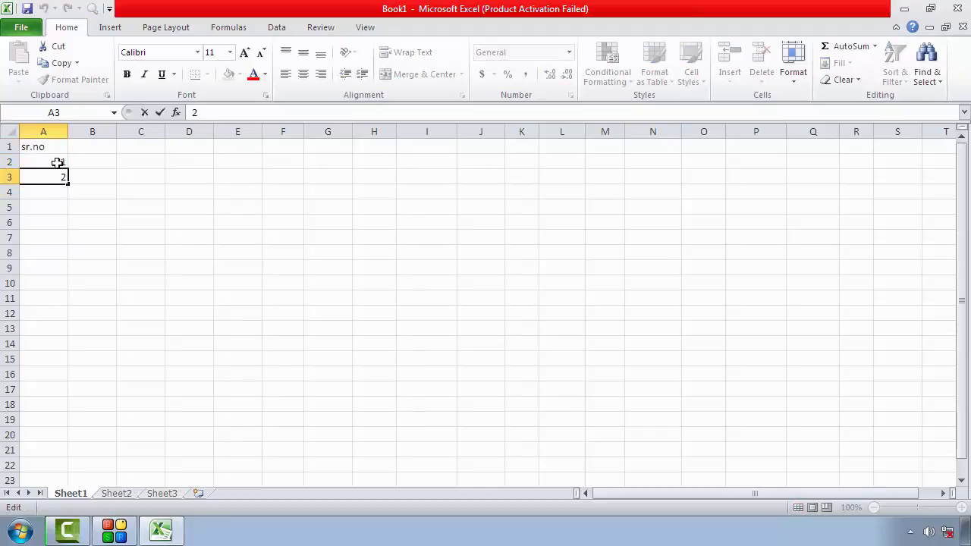
drag(58, 162, 41, 476)
click(108, 314)
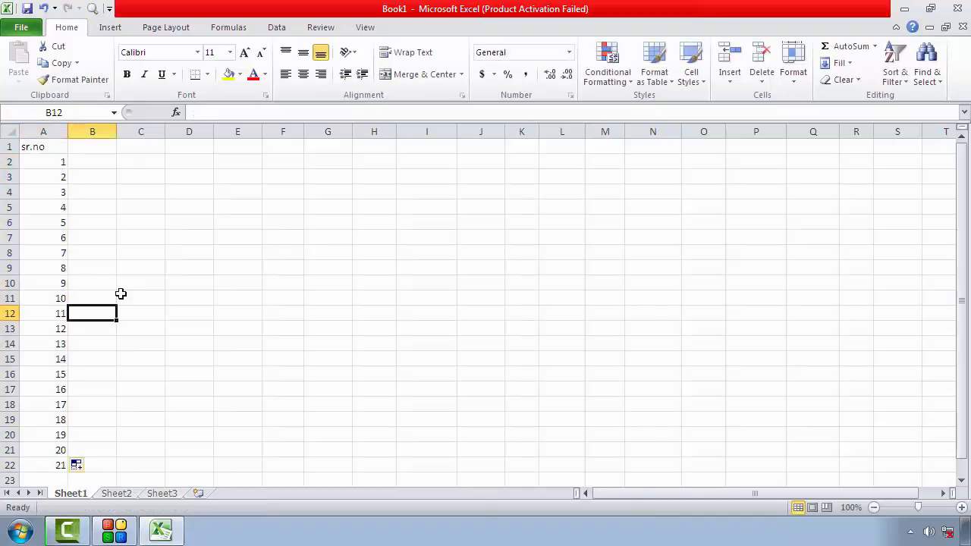
AutoFit column A to its serial number entries and check the filled numbers.
double_click(68, 127)
click(81, 199)
click(40, 152)
drag(40, 152, 40, 465)
click(83, 360)
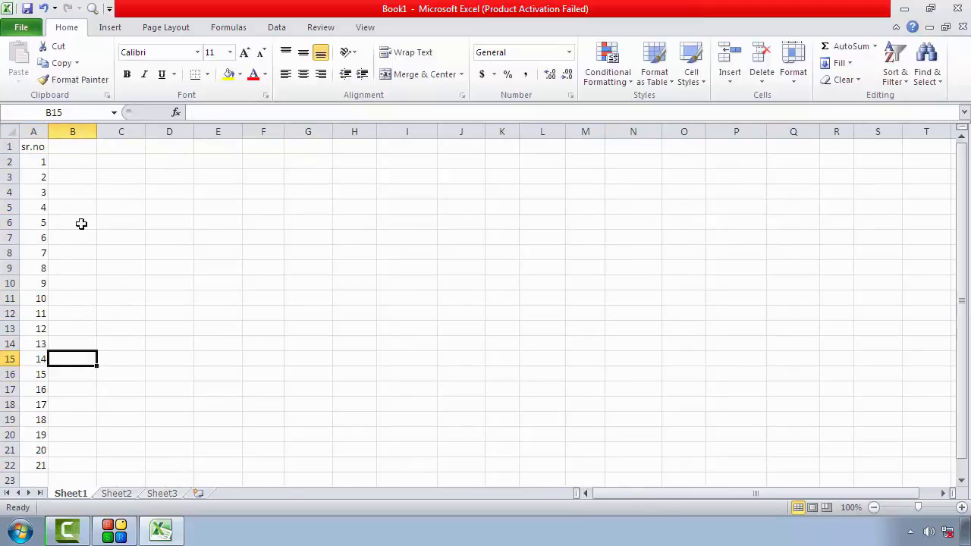
Enter sun in B2 and mon in B3, and extend the weekdays down column B to B22.
click(83, 160)
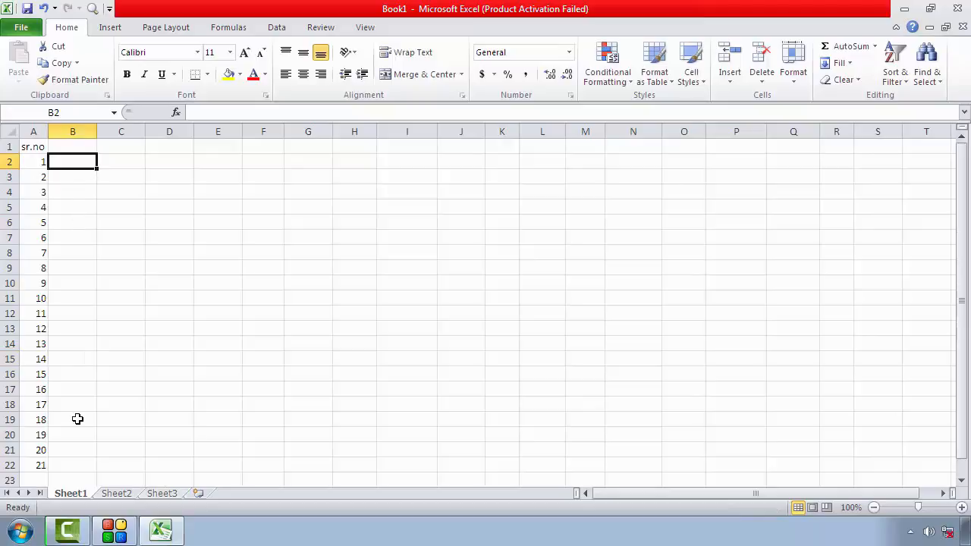
text(sun)
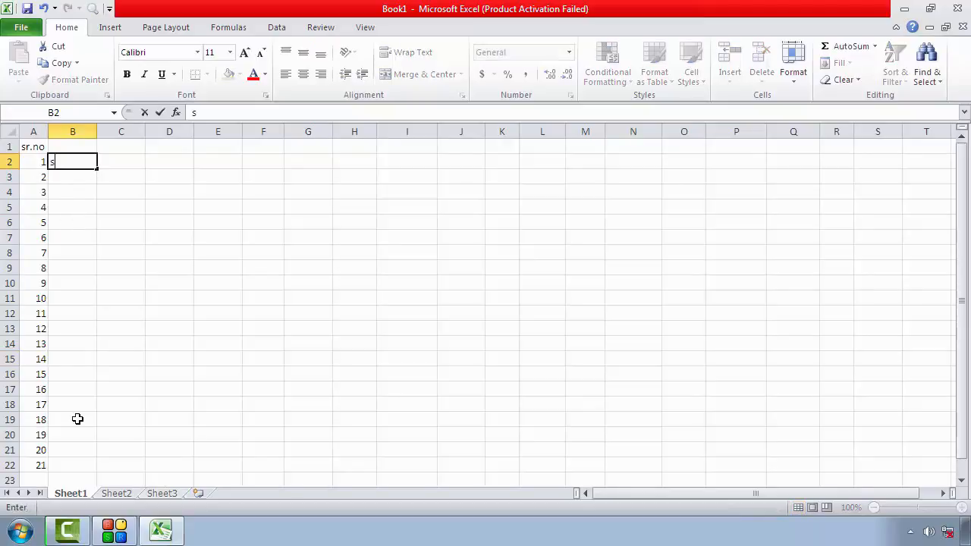
key(Return)
text(moh)
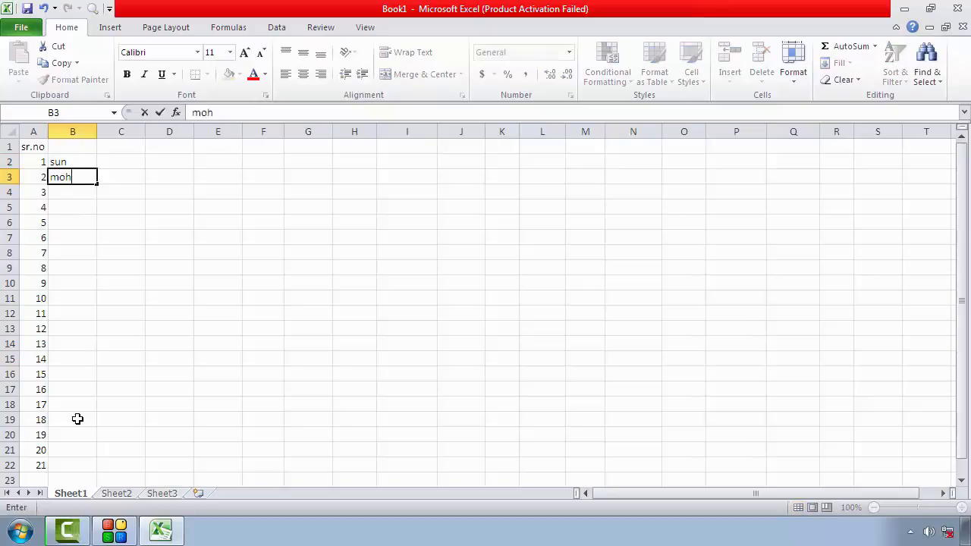
key(Return)
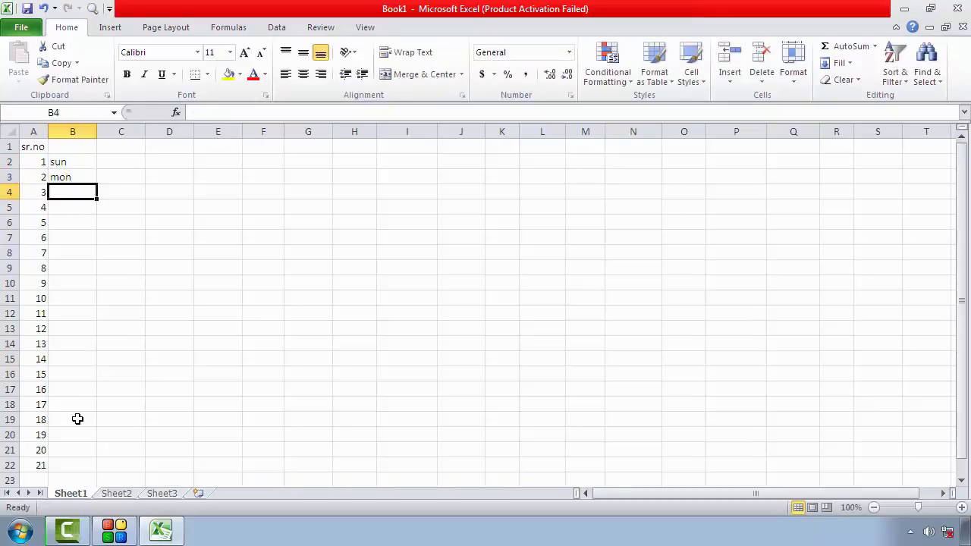
drag(66, 163, 82, 470)
click(169, 298)
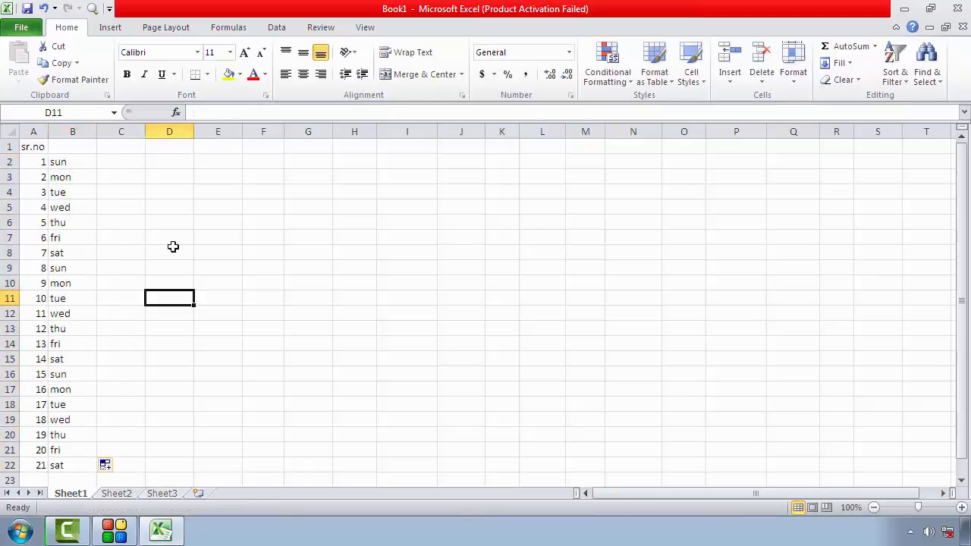
Enter the years 2000 in C2 and 2001 in C3.
click(115, 161)
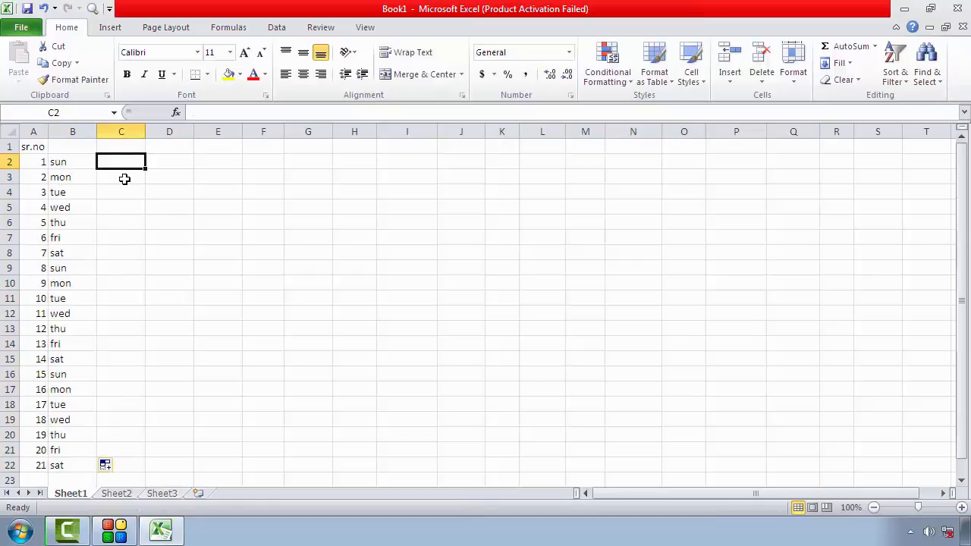
text(22)
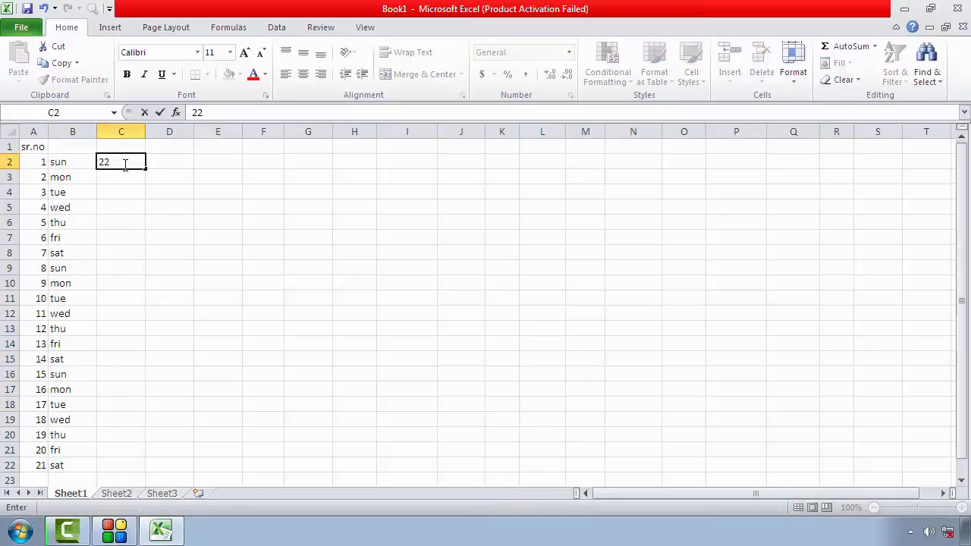
key(BackSpace)
text(000)
key(Return)
text(2000)
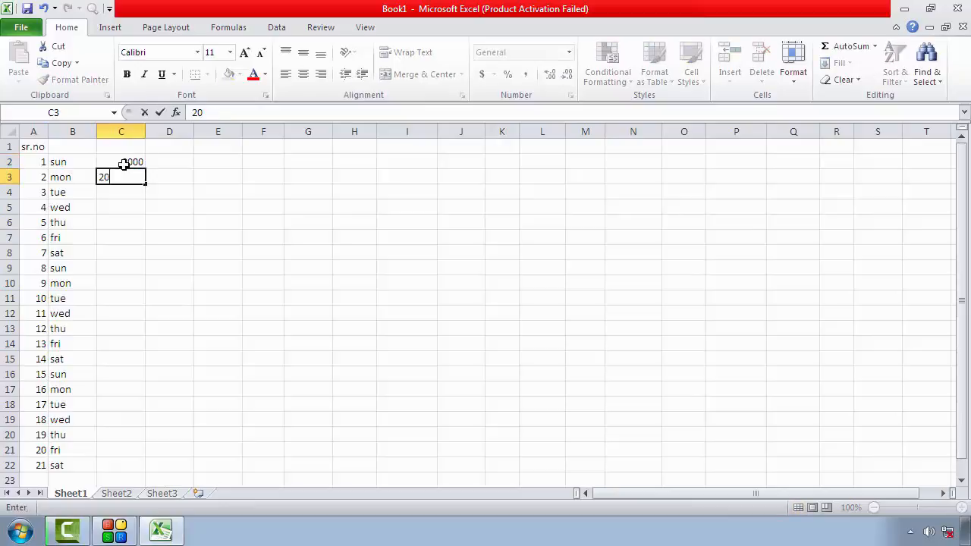
key(Return)
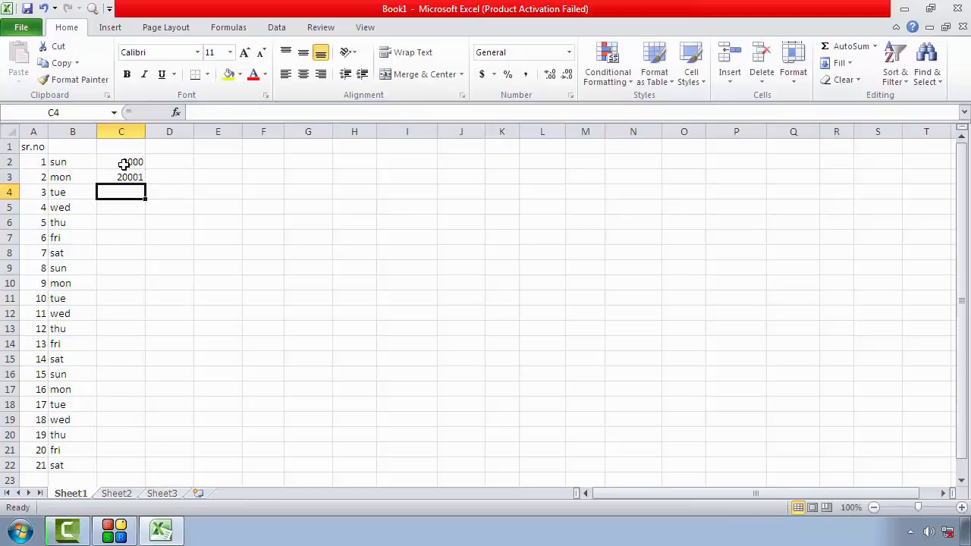
click(138, 178)
double_click(139, 178)
key(BackSpace)
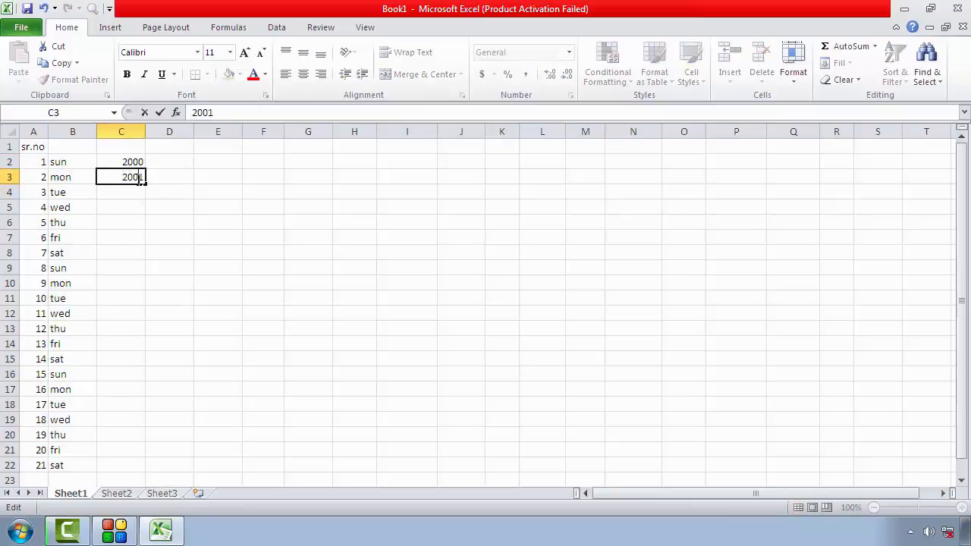
click(183, 219)
Extend the year series in C2:C3 down column C to C22.
click(138, 162)
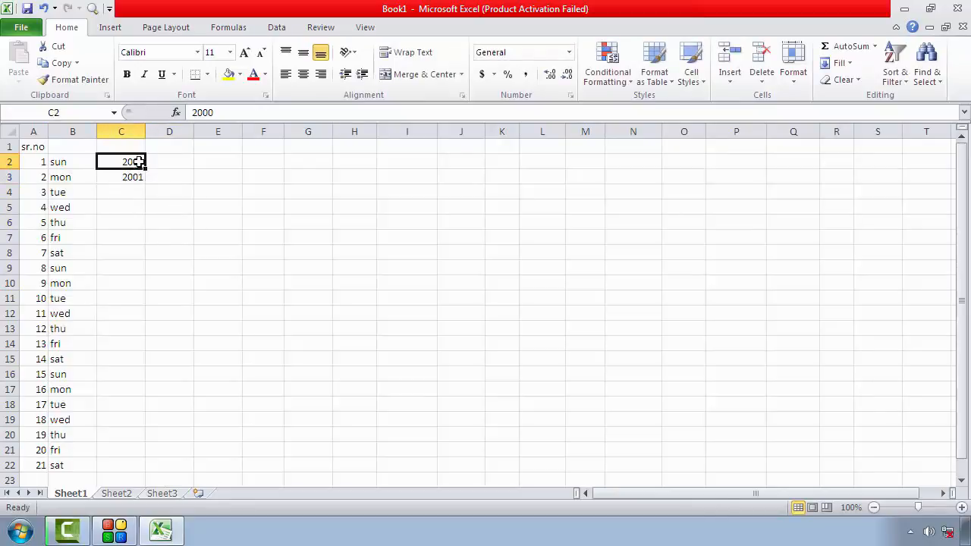
drag(137, 161, 129, 466)
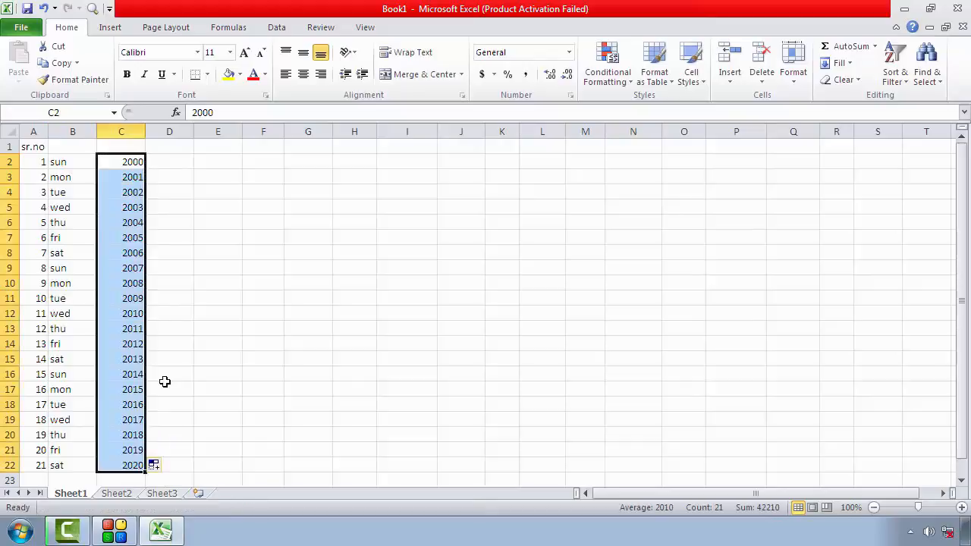
click(172, 370)
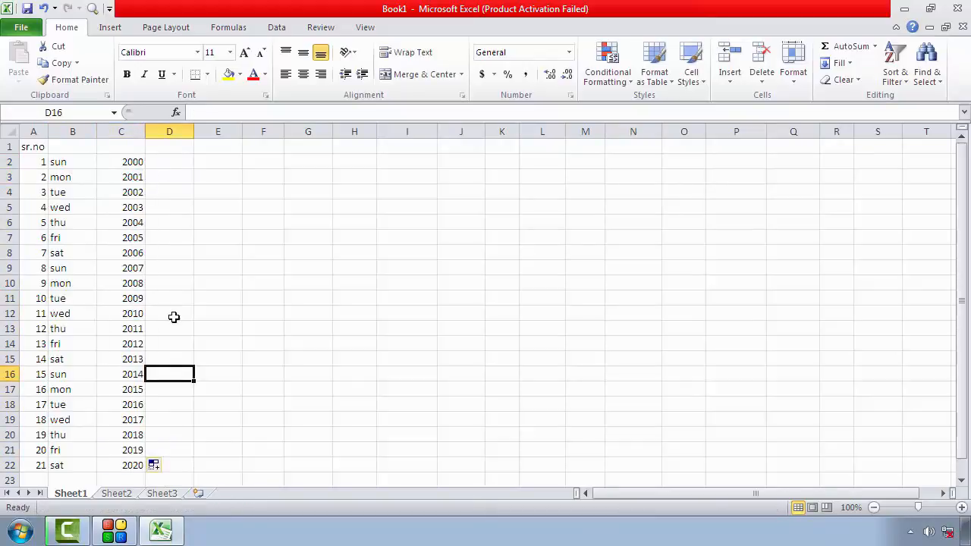
Extend the weekday and year pair in B2:C2 across row 2 to column M.
click(263, 359)
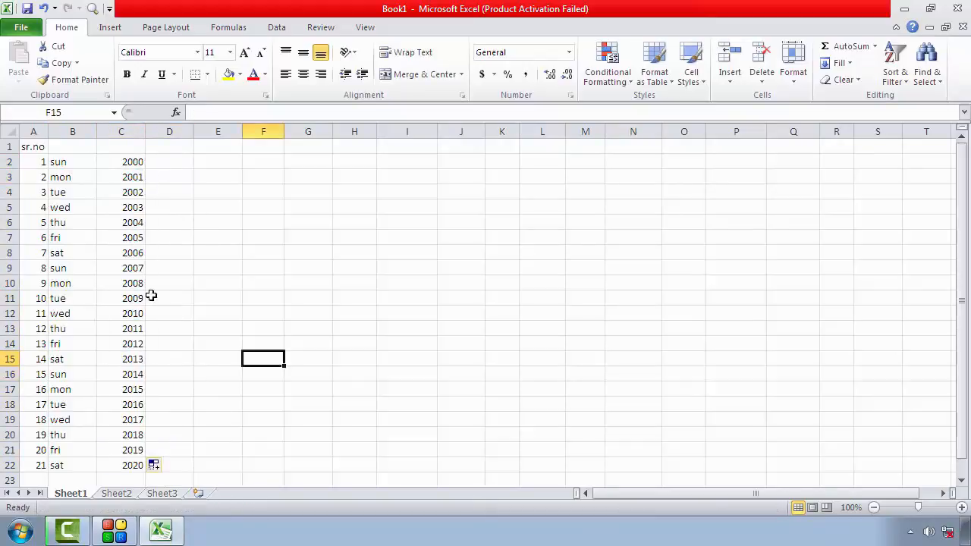
click(137, 162)
drag(141, 164, 132, 467)
drag(69, 162, 619, 191)
click(610, 296)
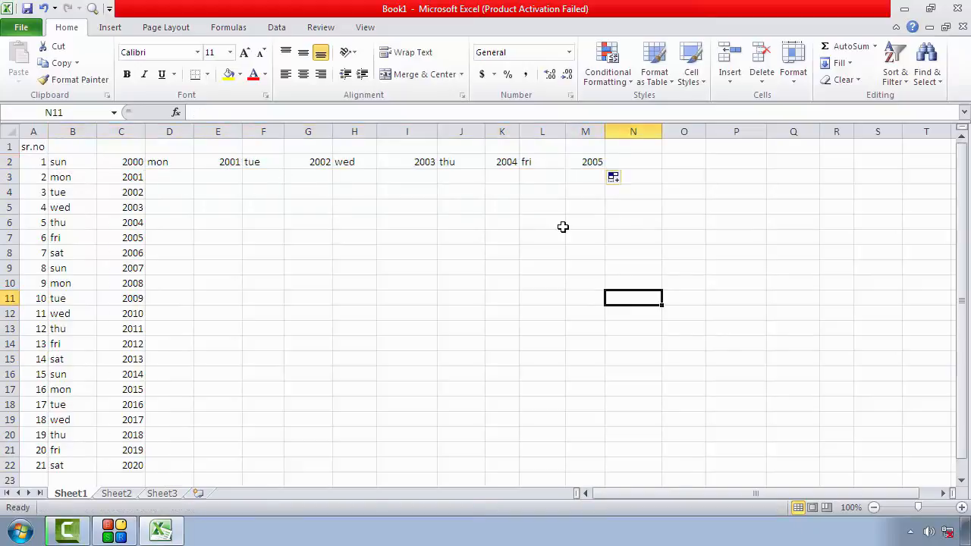
Extend the serial number, weekday and year in A2:C2 together across row 2 to column Q.
drag(41, 161, 100, 160)
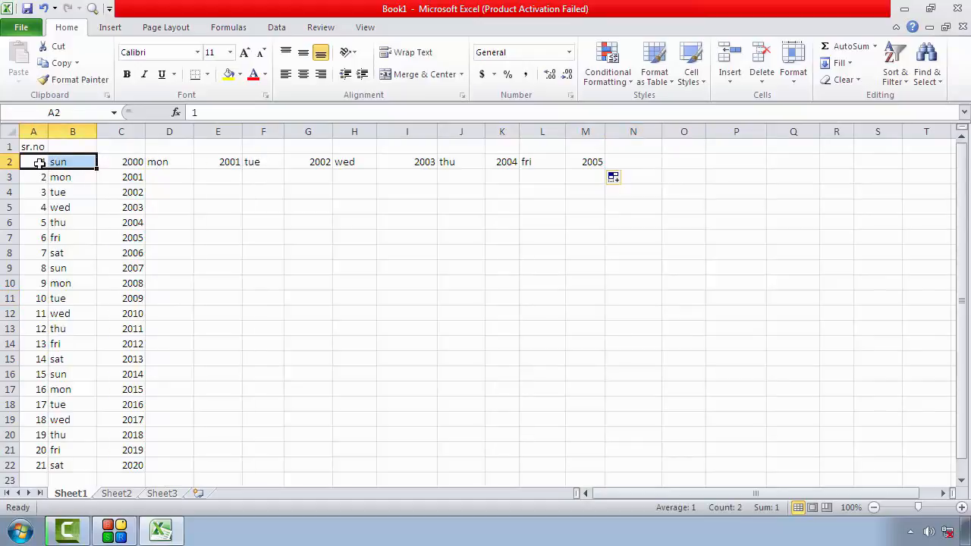
drag(40, 162, 797, 176)
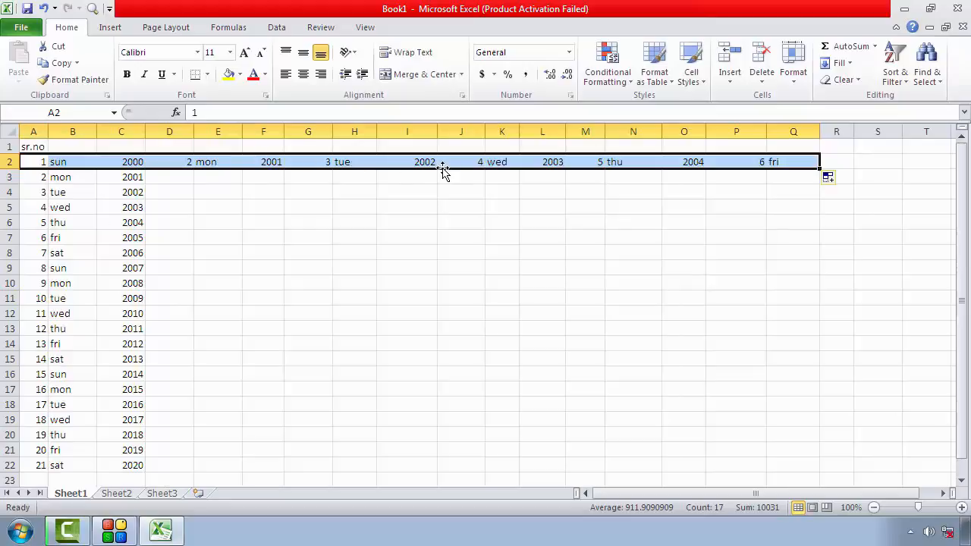
click(558, 208)
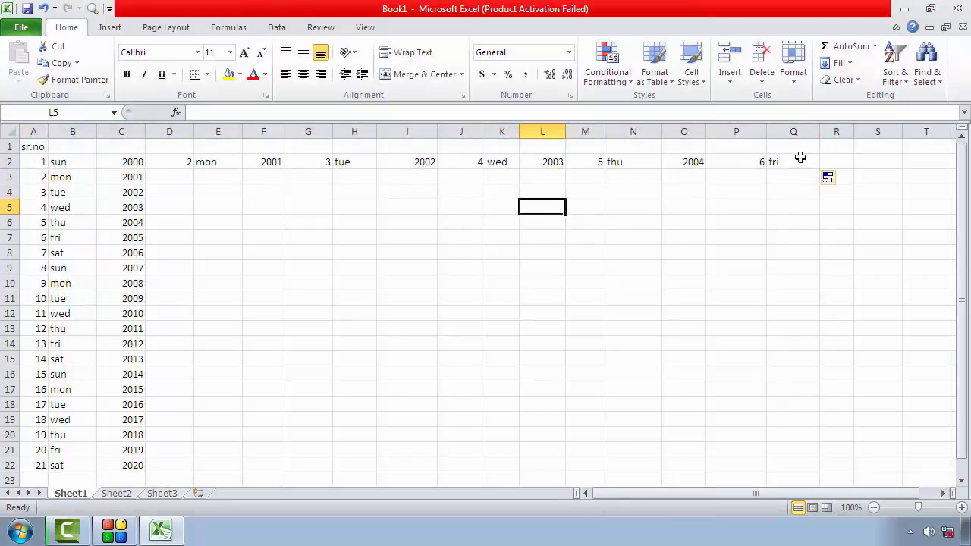
Clear the contents of columns A to R from row 1 down past the last table row.
drag(801, 158, 35, 403)
click(288, 339)
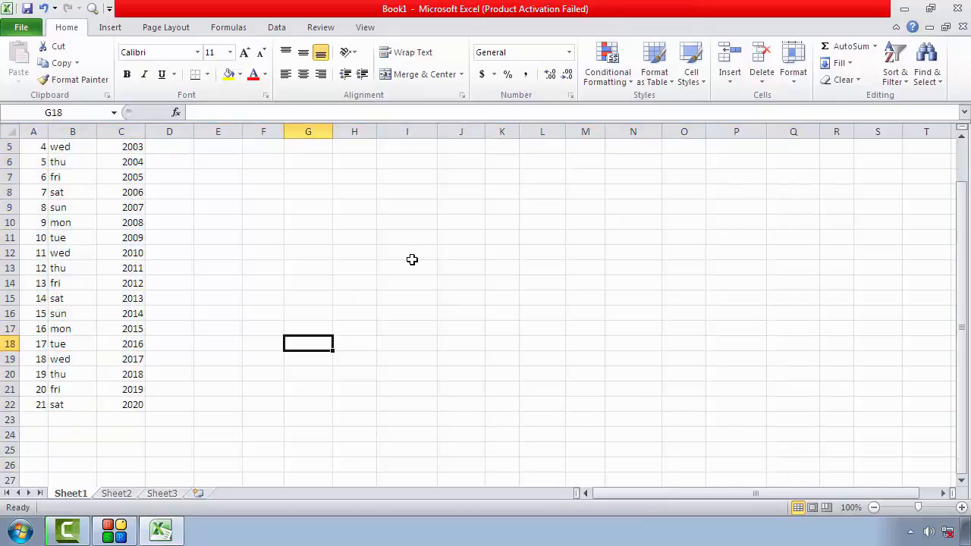
scroll(425, 251, up, 2)
drag(826, 147, 30, 476)
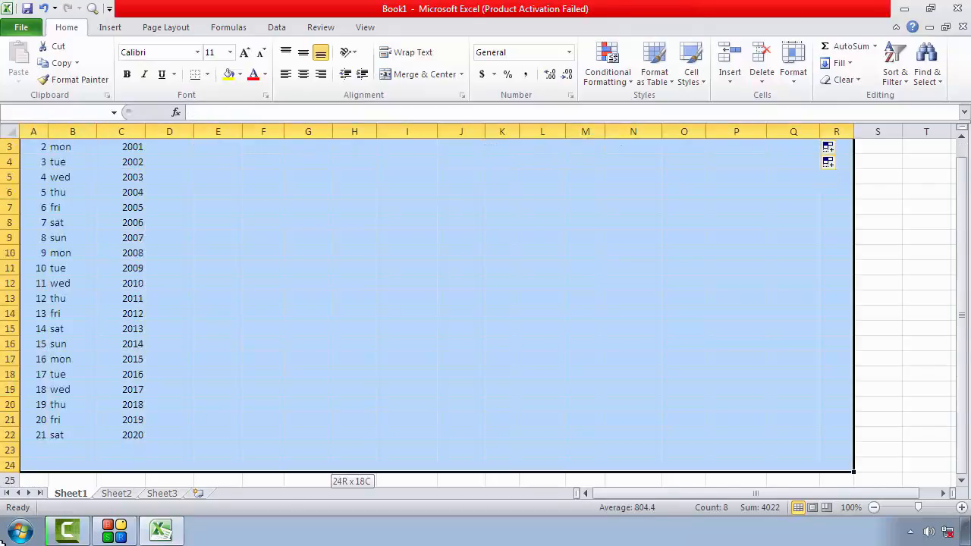
drag(2, 544, 1, 540)
key(Delete)
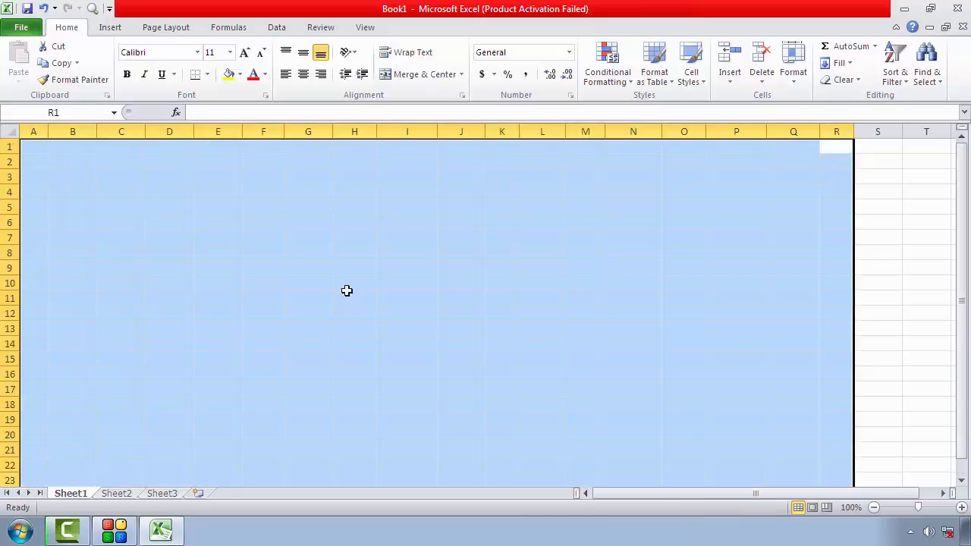
Close Book1 and quit Excel without saving the changes.
click(958, 8)
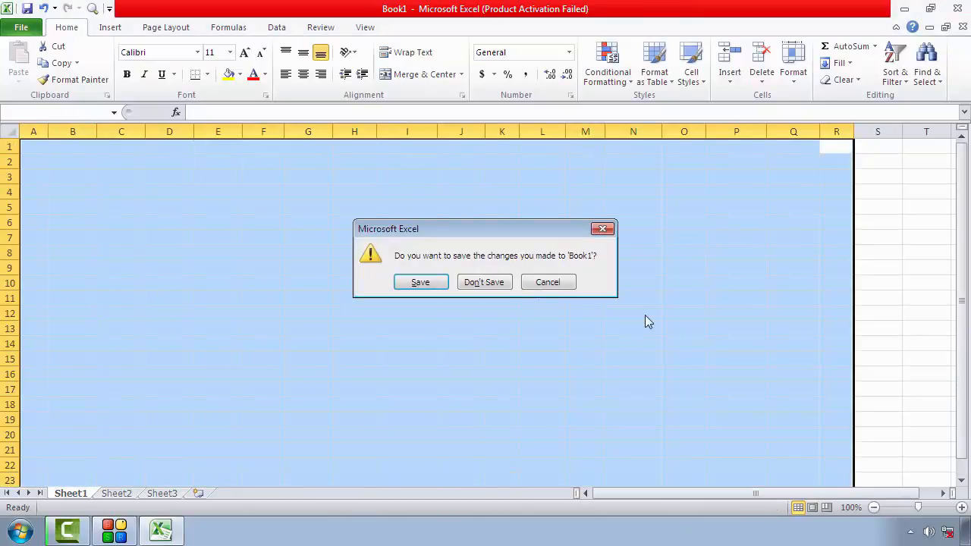
click(503, 288)
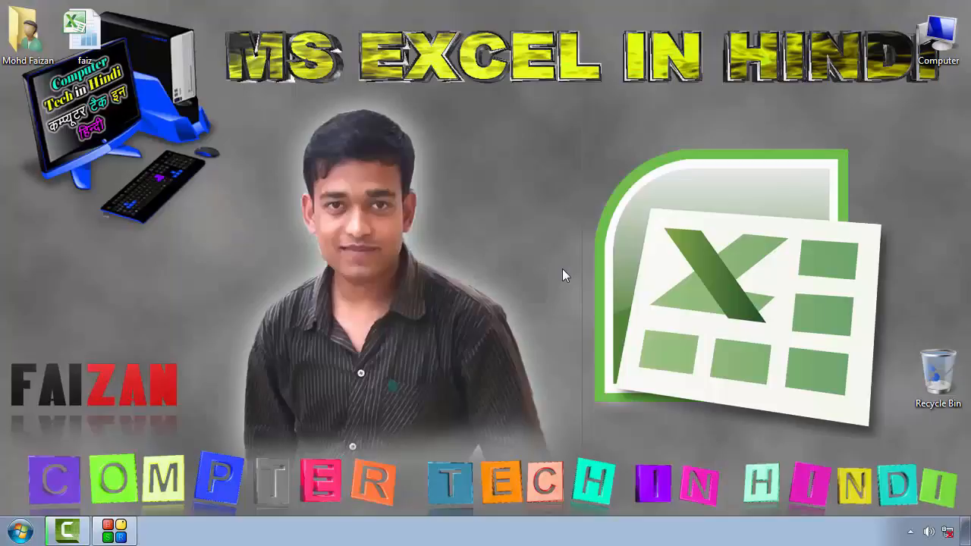